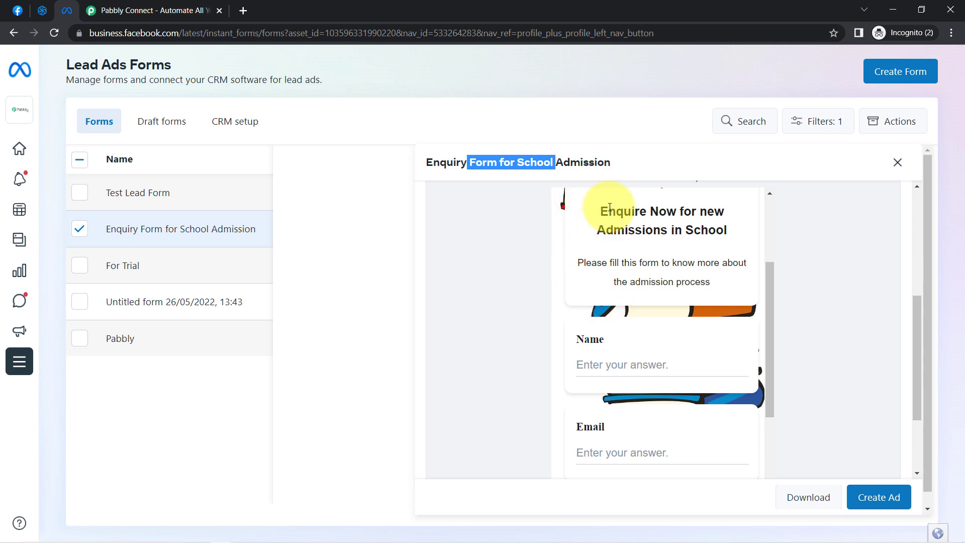
# Review the school admission enquiry form's heading, the Sendinblue contacts list and the Pabbly Tech Facebook page
pyautogui.moveTo(608, 211); pyautogui.dragTo(641, 229)
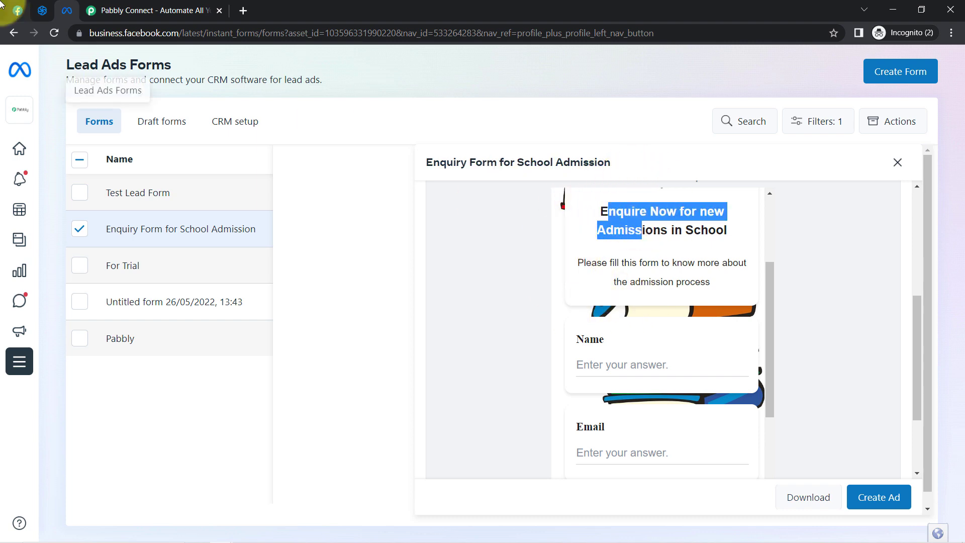
pyautogui.click(45, 11)
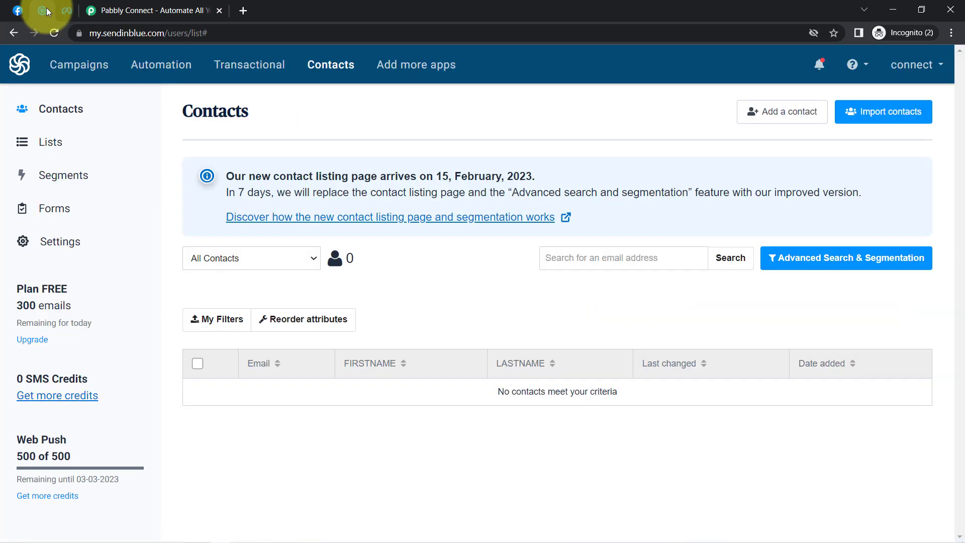
pyautogui.doubleClick(213, 121)
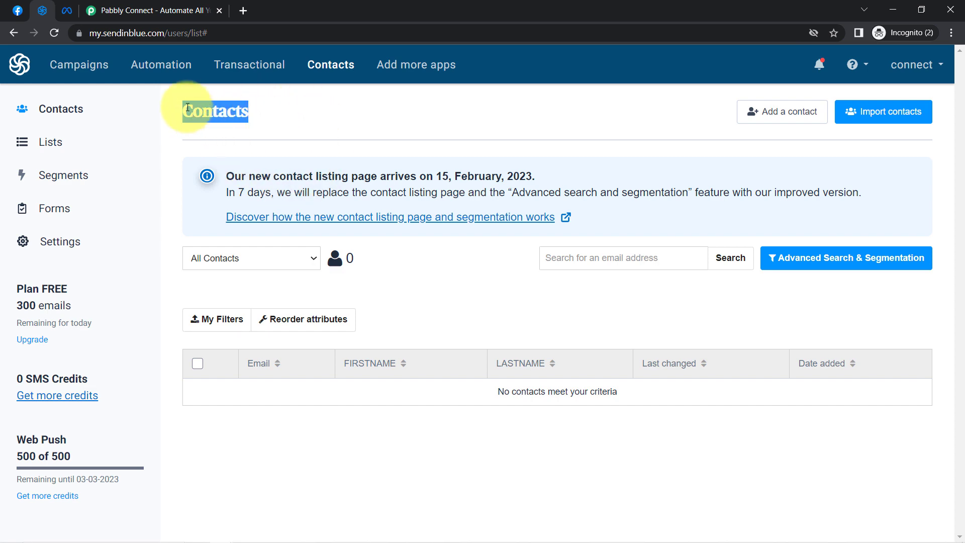
pyautogui.click(17, 11)
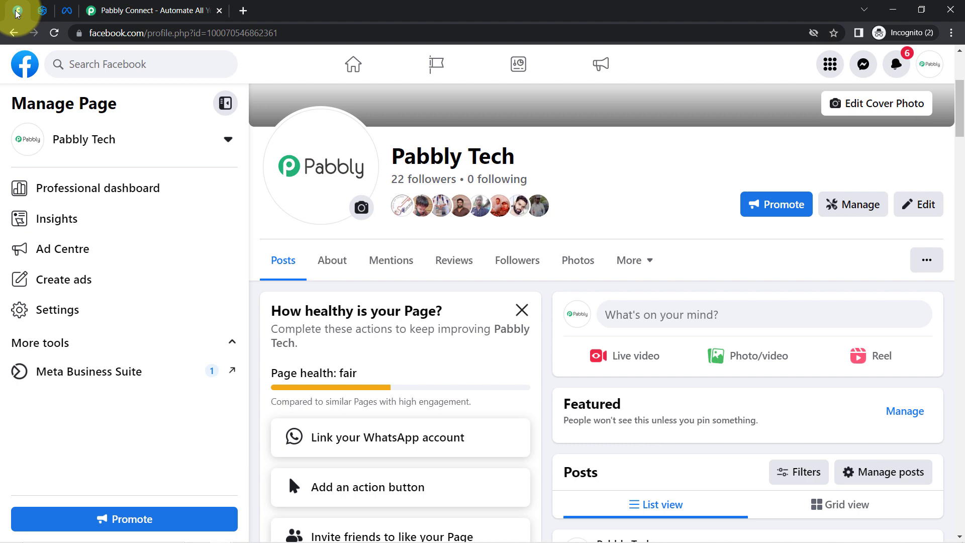
pyautogui.click(41, 12)
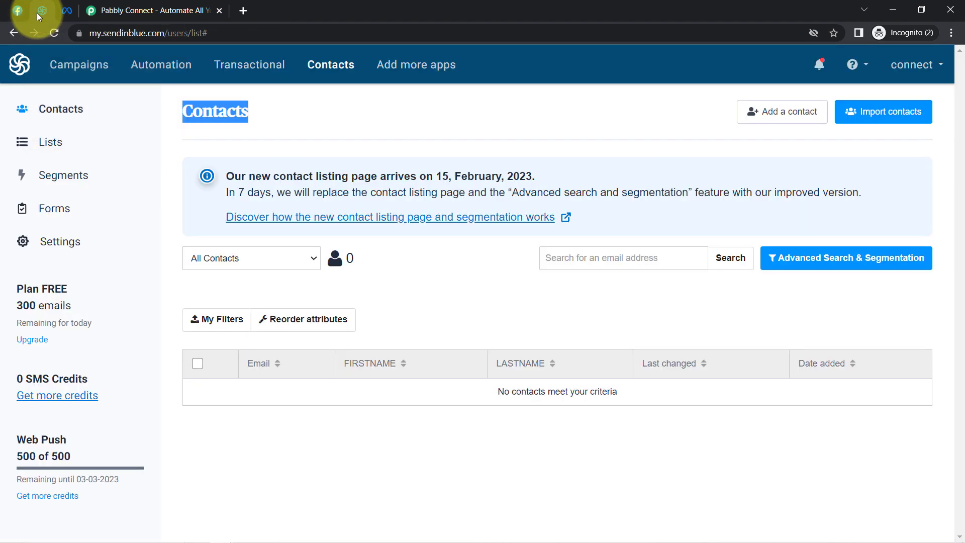
# Switch to the Pabbly Connect website, sign in and open the Pabbly Connect dashboard
pyautogui.click(145, 10)
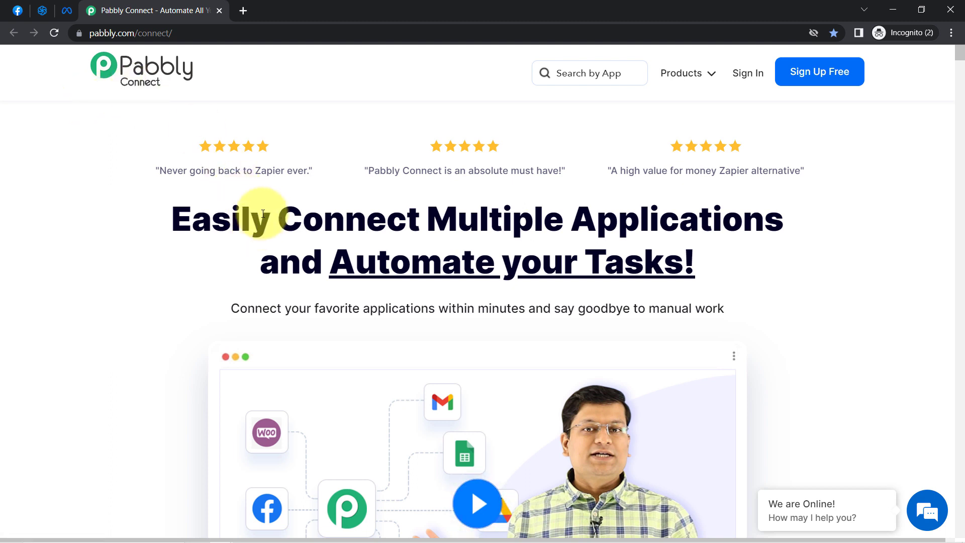
pyautogui.moveTo(263, 213); pyautogui.dragTo(676, 264)
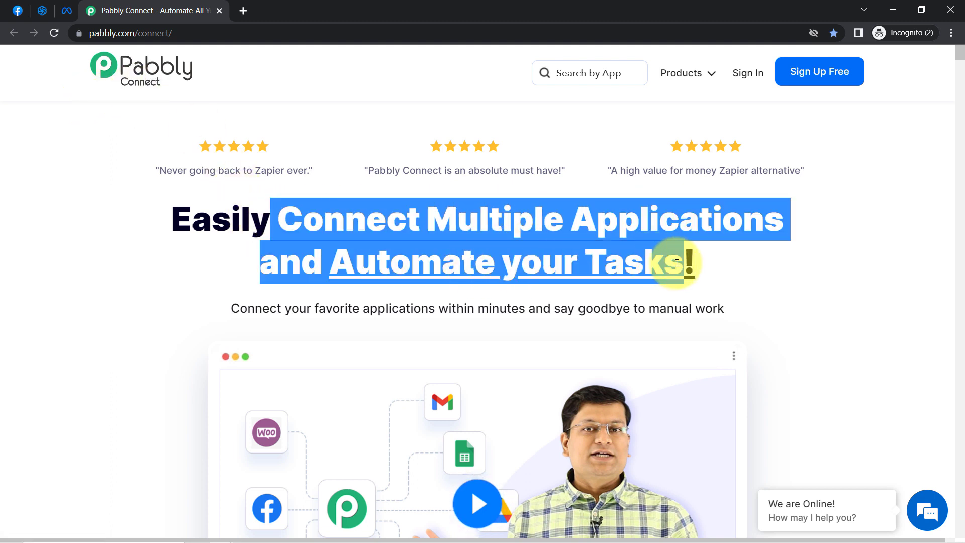
pyautogui.moveTo(87, 33); pyautogui.dragTo(186, 39)
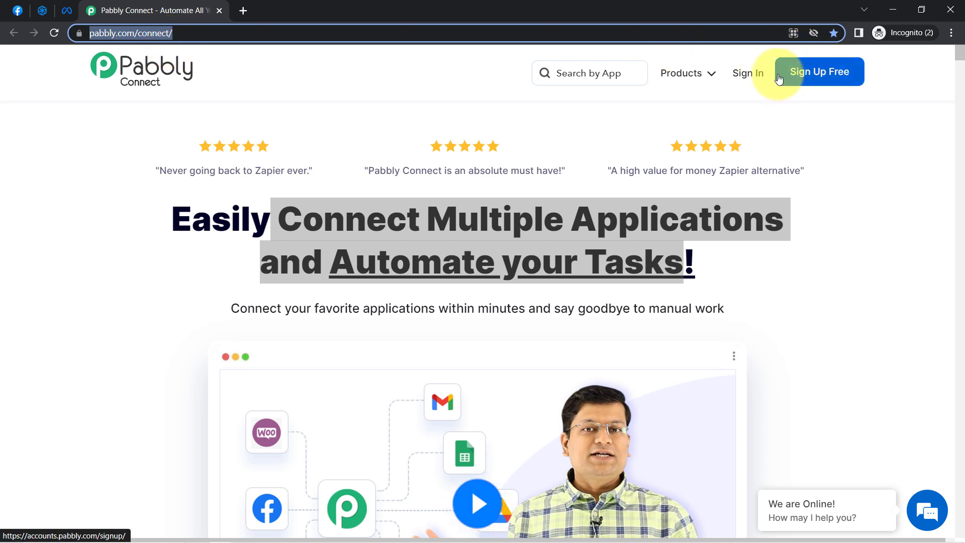
pyautogui.click(752, 77)
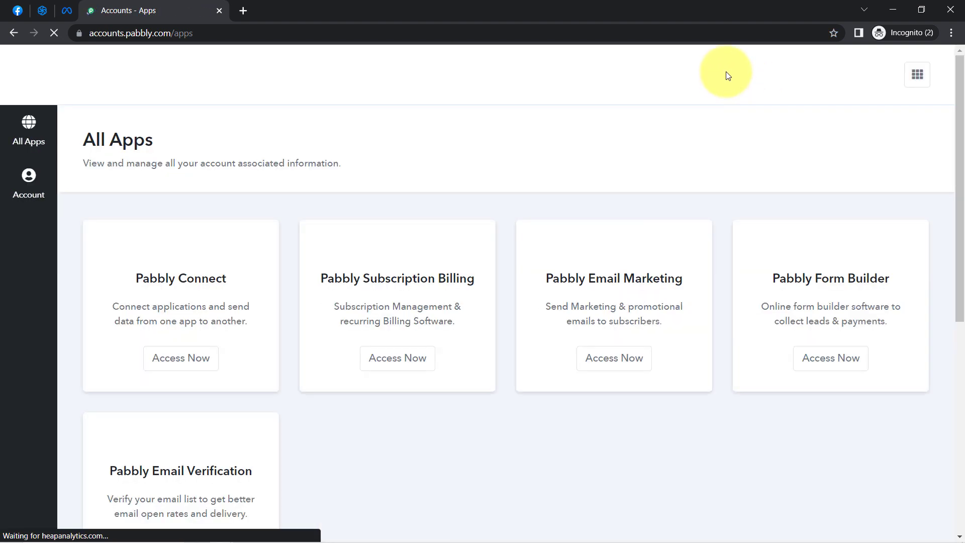
pyautogui.click(170, 367)
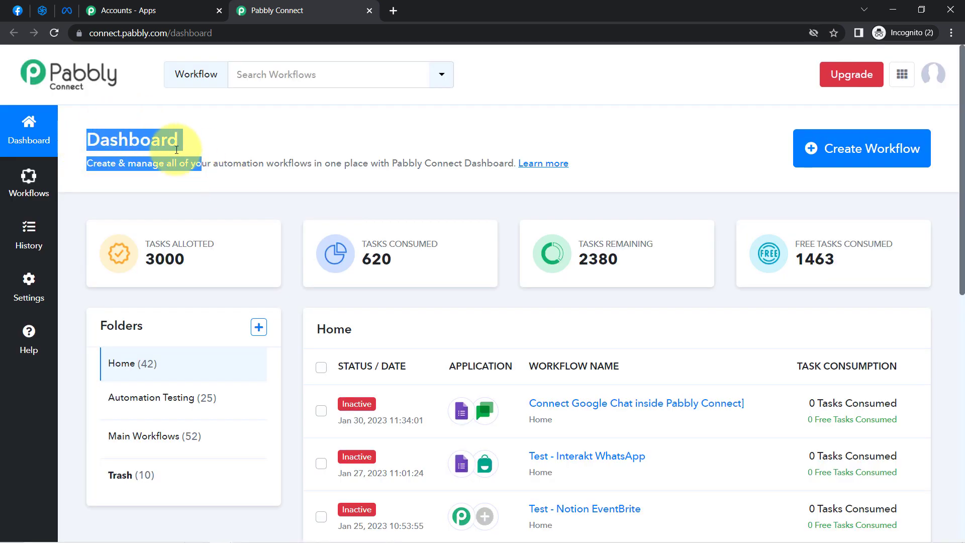
pyautogui.click(158, 143)
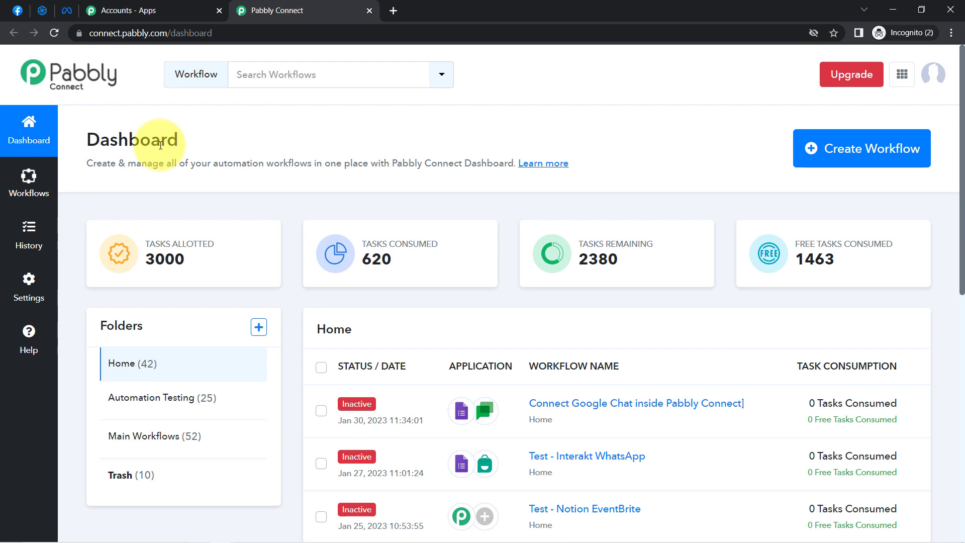
# Create a workflow named "When New Lead Arrived via Facebook Lead Ad Form - Add it as Contact in Sendinblue"
pyautogui.click(848, 152)
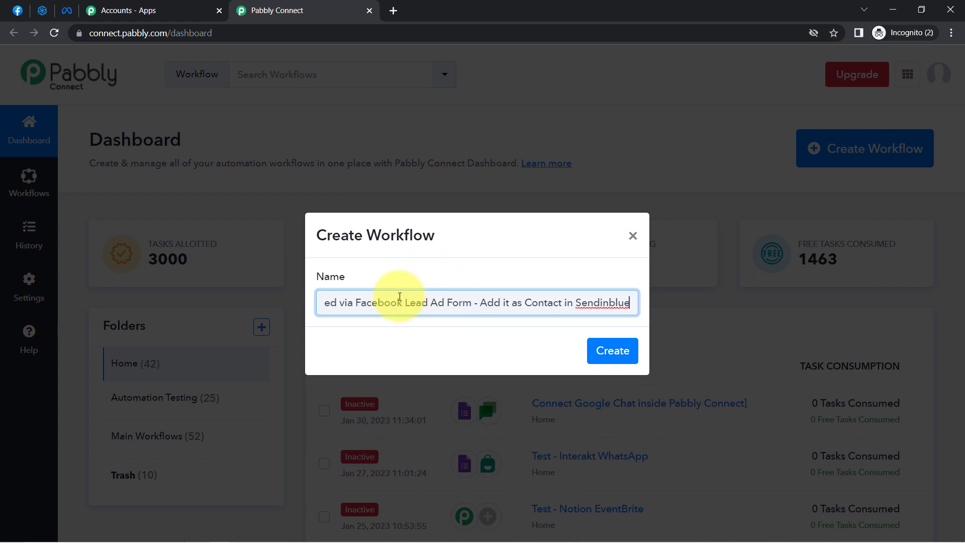
pyautogui.moveTo(387, 304); pyautogui.dragTo(303, 320)
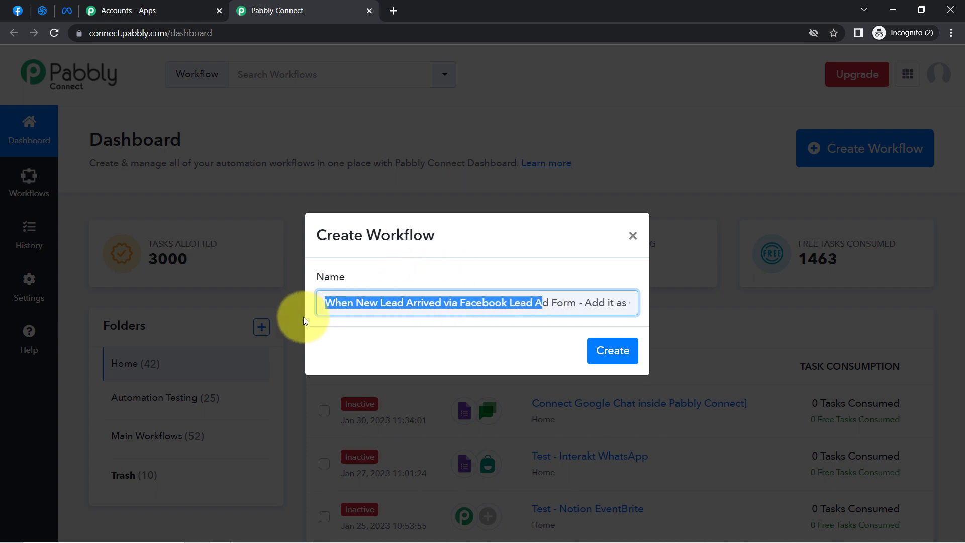
pyautogui.click(342, 308)
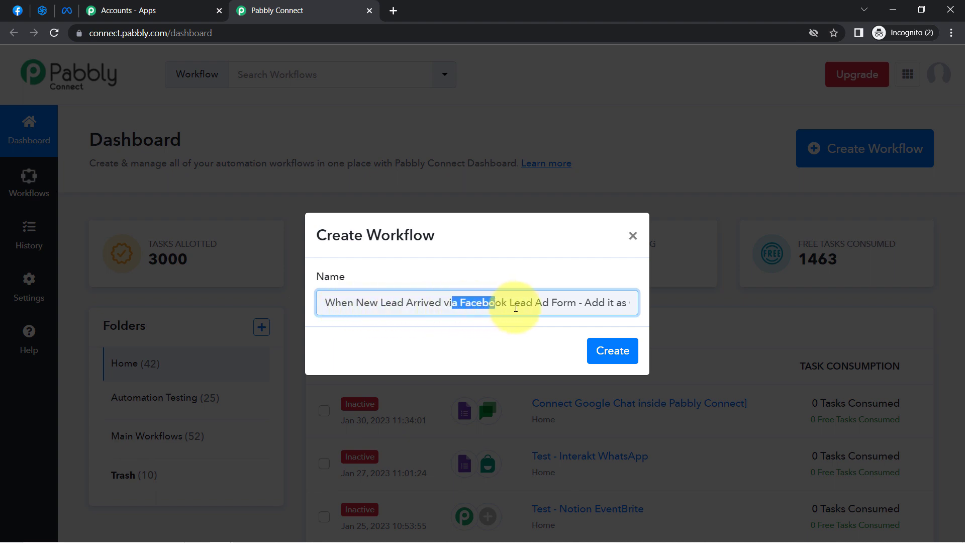
pyautogui.moveTo(592, 309); pyautogui.dragTo(641, 306)
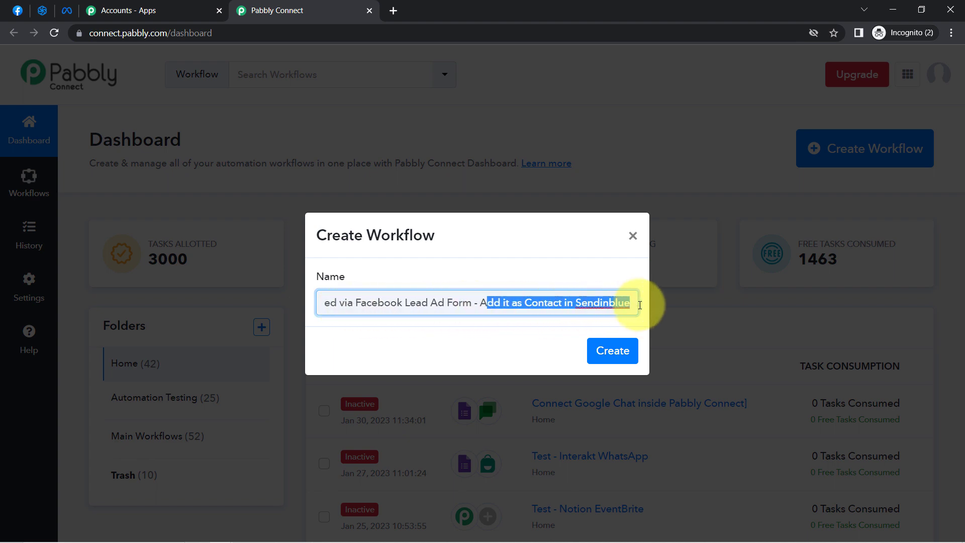
pyautogui.click(599, 303)
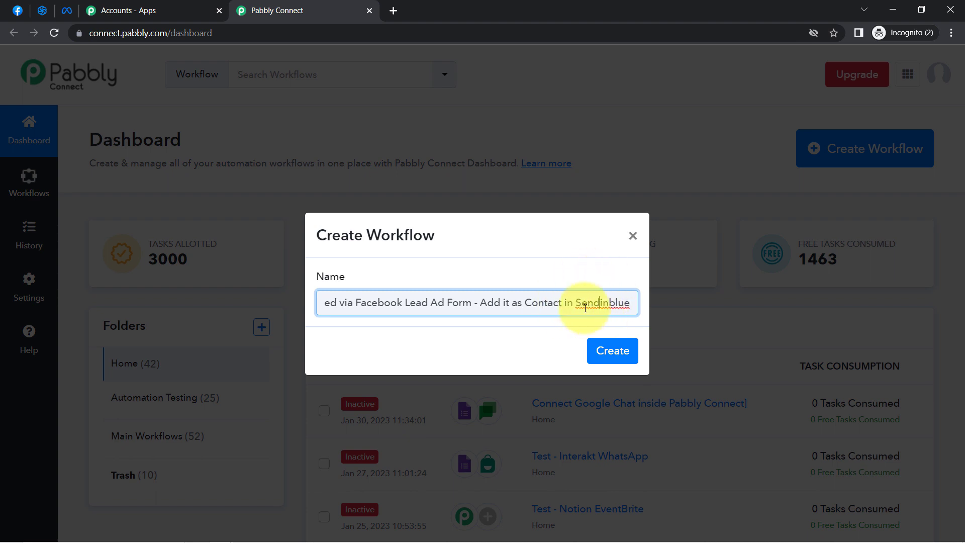
pyautogui.click(609, 356)
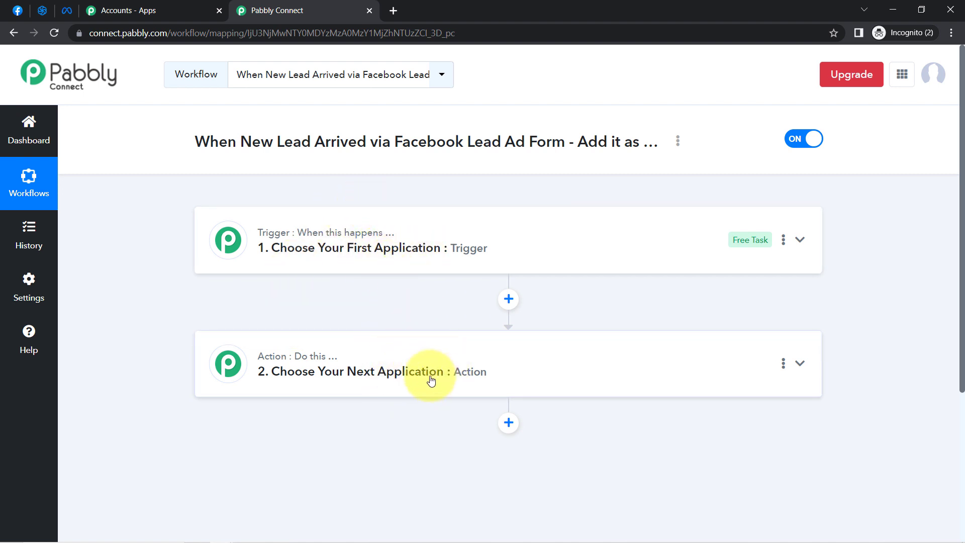
# Search for "faceb" in the workflow's trigger and choose Facebook Lead Ads as the trigger application
pyautogui.tripleClick(570, 134)
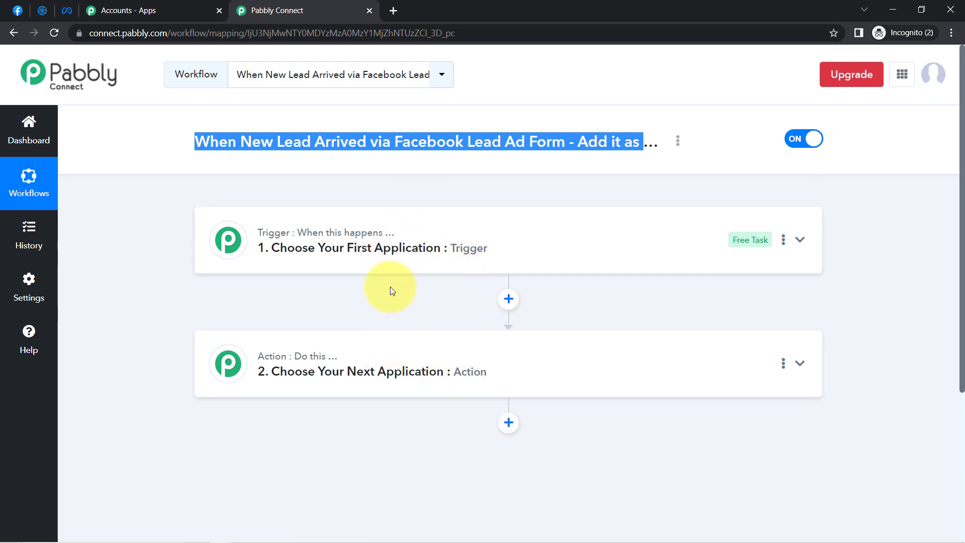
pyautogui.click(376, 246)
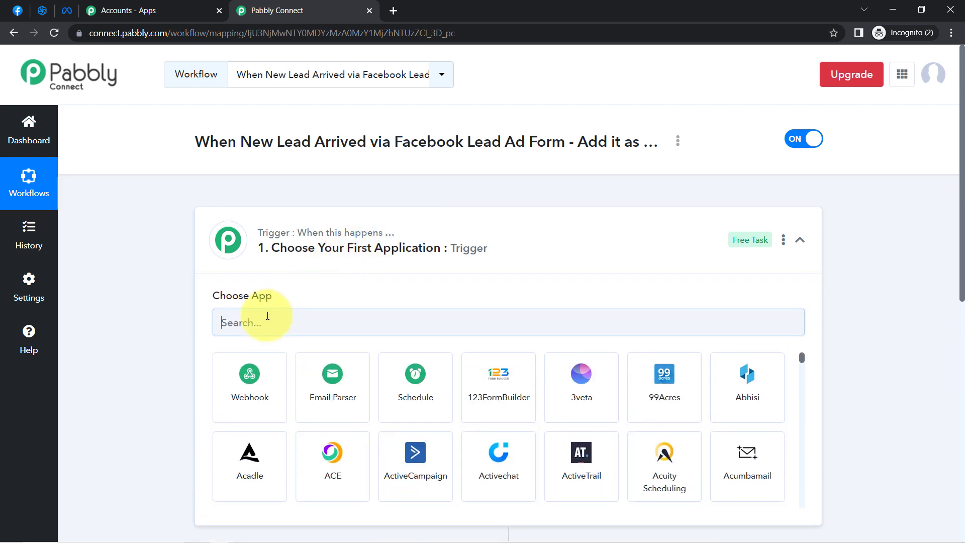
pyautogui.write('fa')
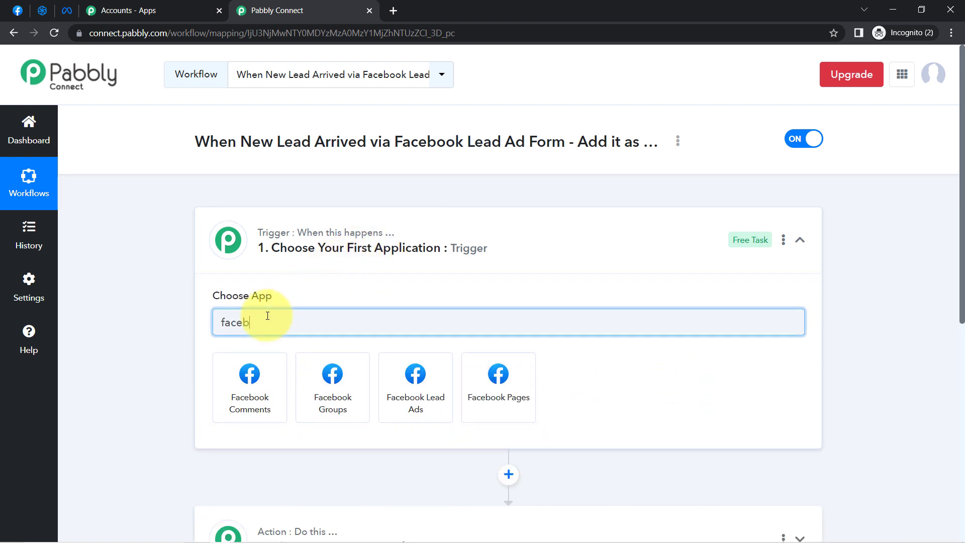
pyautogui.write('ceb')
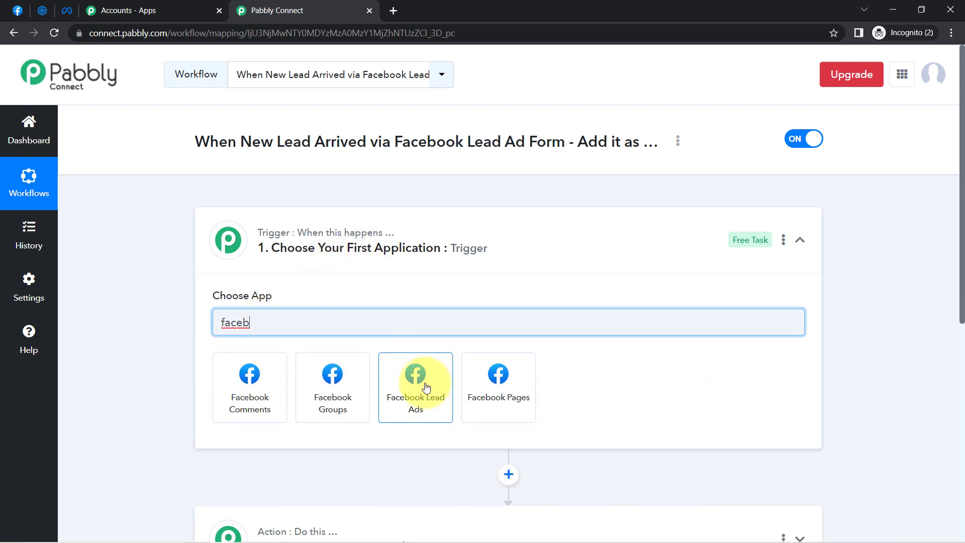
pyautogui.click(424, 387)
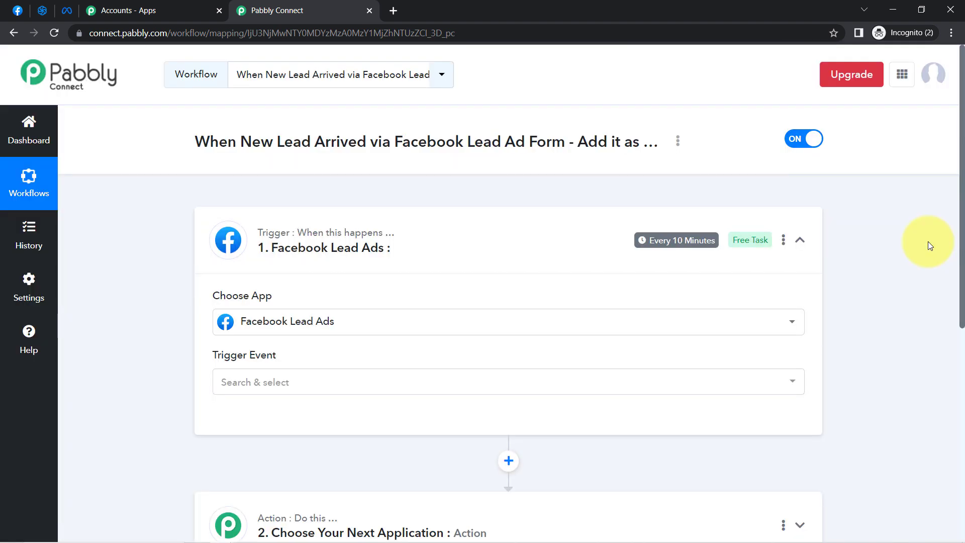
# Search for "send" in the workflow's action step and choose Sendinblue as the action application
pyautogui.scroll(-1, 962, 254)
pyautogui.moveTo(962, 254); pyautogui.dragTo(958, 398)
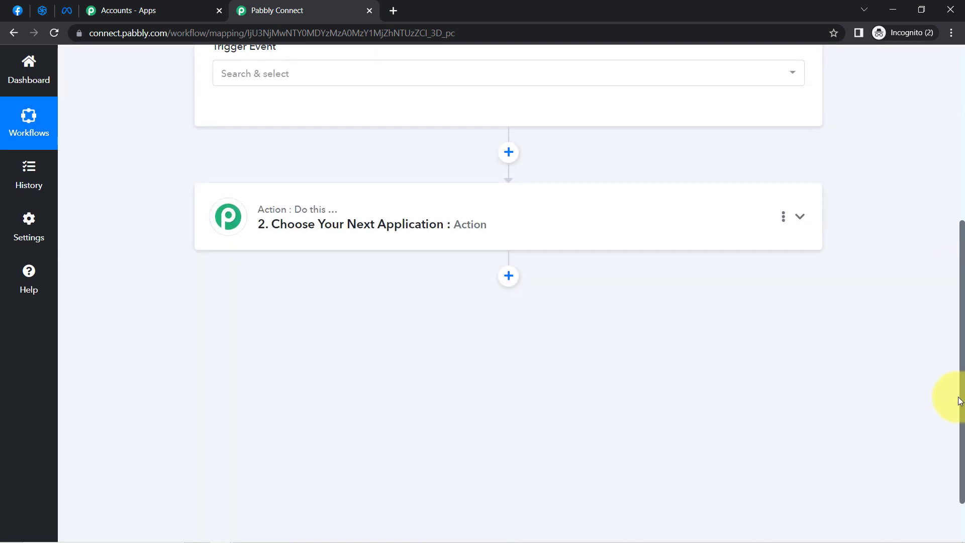
pyautogui.click(272, 226)
pyautogui.click(236, 290)
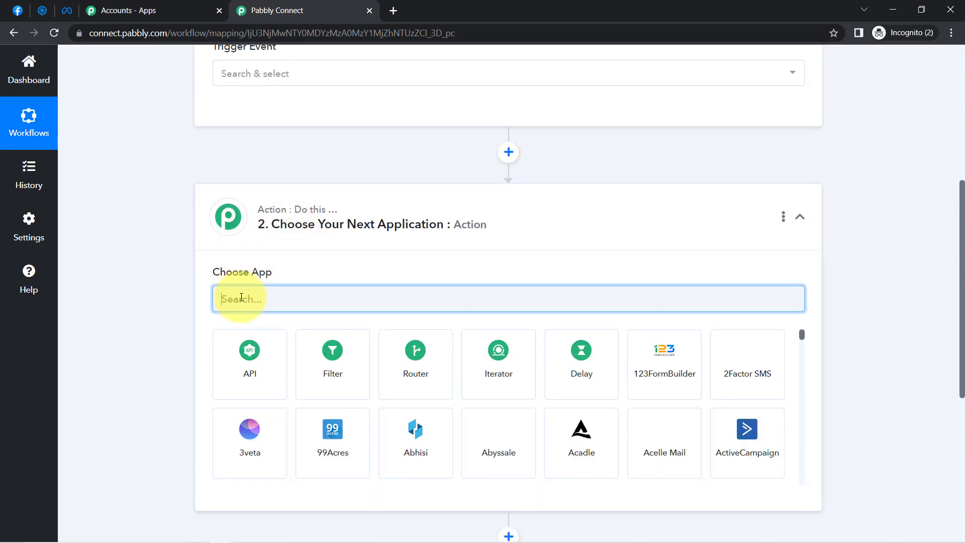
pyautogui.write('send')
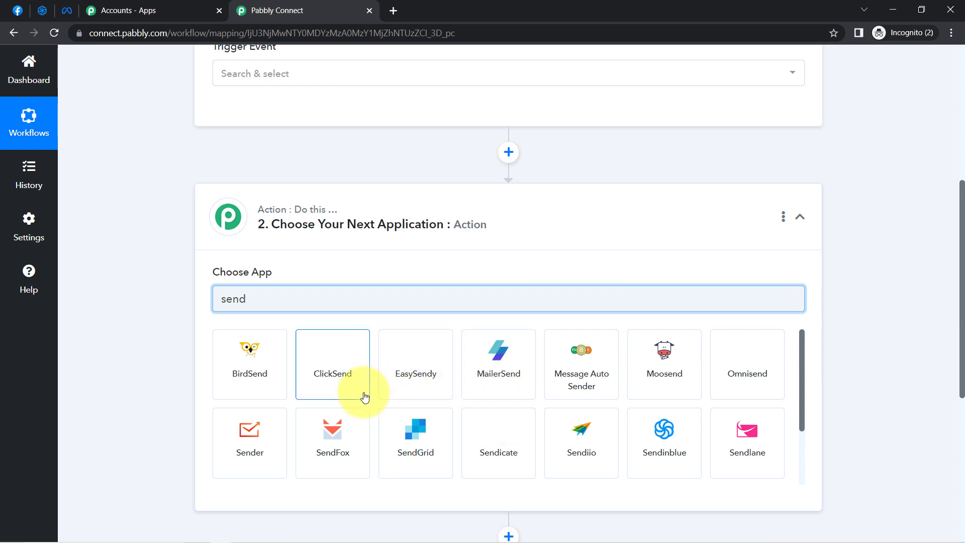
pyautogui.click(662, 421)
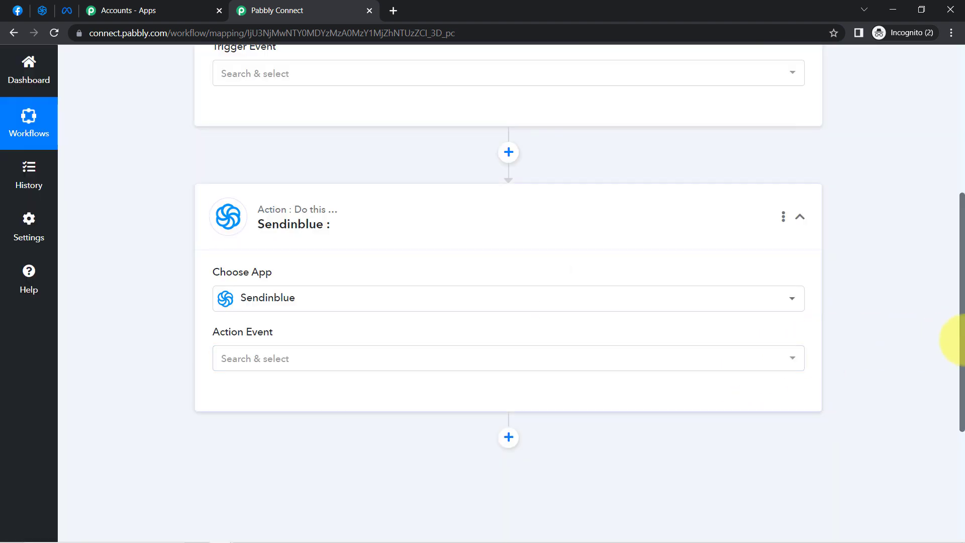
# Set the Facebook Lead Ads trigger event to New Lead (Instant)
pyautogui.moveTo(961, 336); pyautogui.dragTo(961, 241)
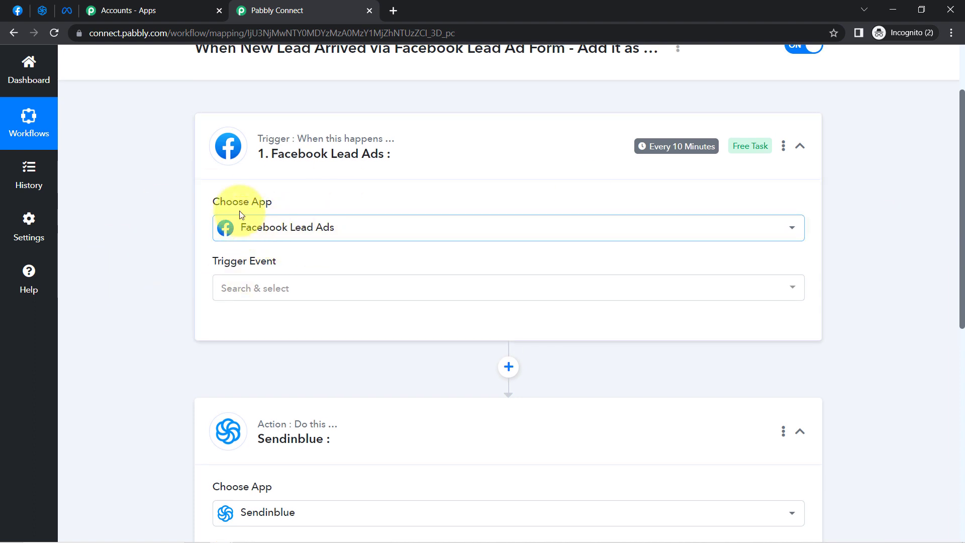
pyautogui.click(227, 302)
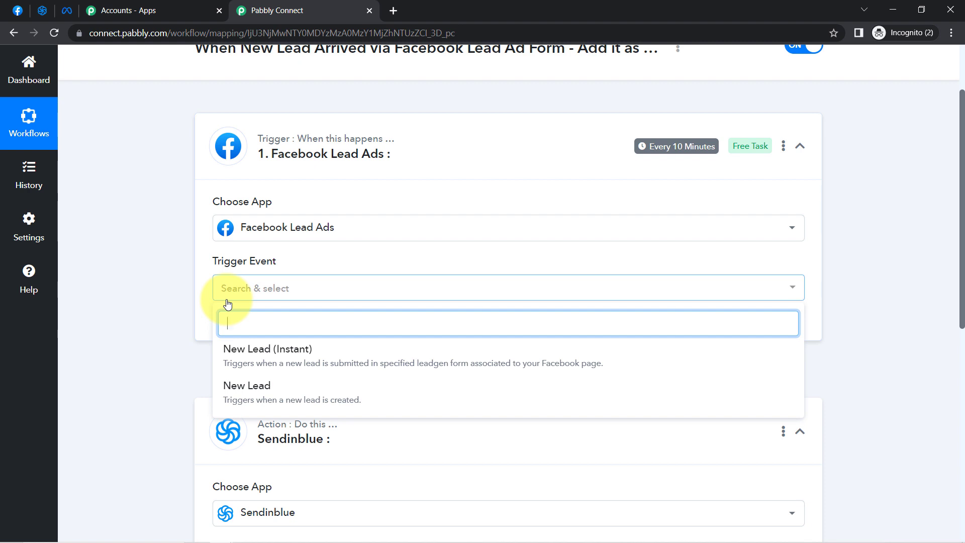
pyautogui.click(250, 351)
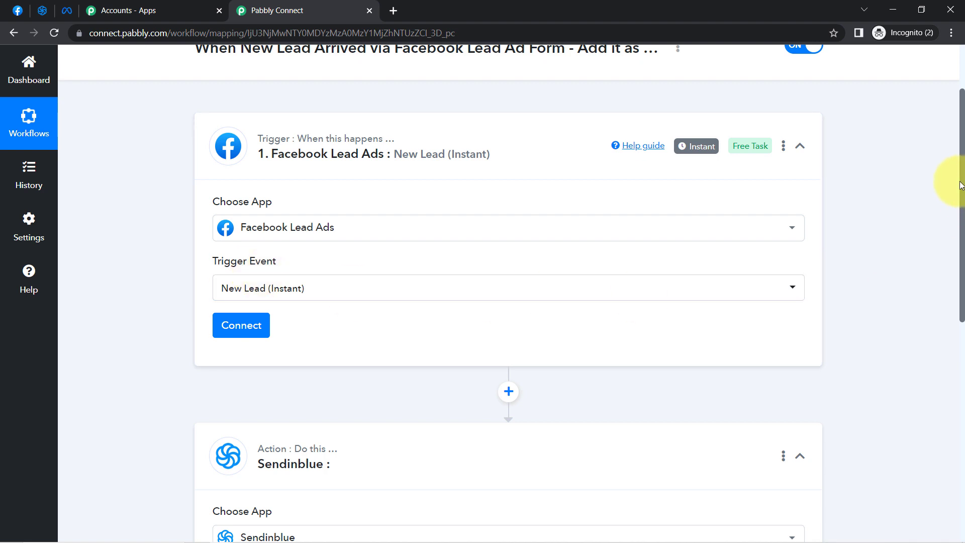
pyautogui.moveTo(962, 185)
pyautogui.mouseDown()
pyautogui.moveTo(963, 289)
pyautogui.moveTo(946, 184)
pyautogui.mouseUp()
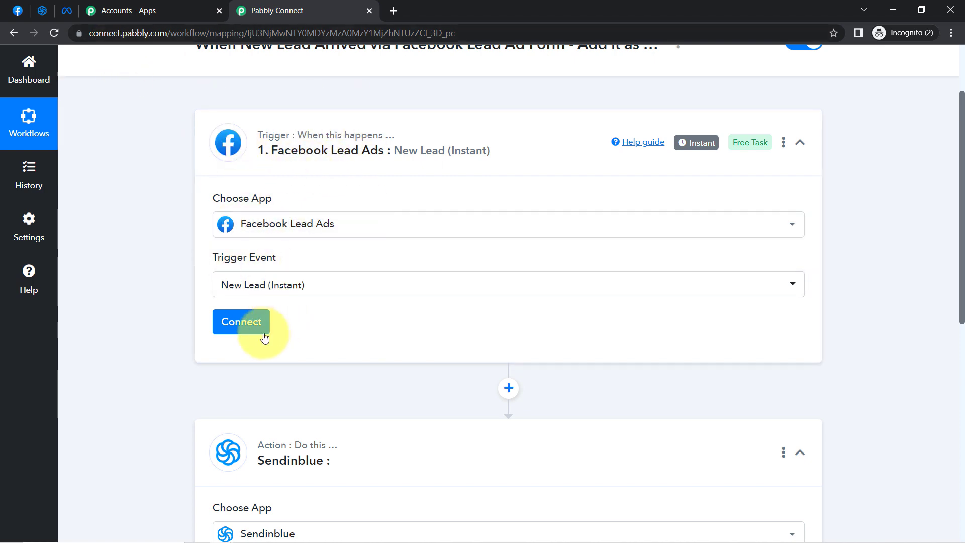
# Add a new Facebook Lead Ads connection for the trigger and authorize it by switching to the required Facebook account
pyautogui.click(236, 328)
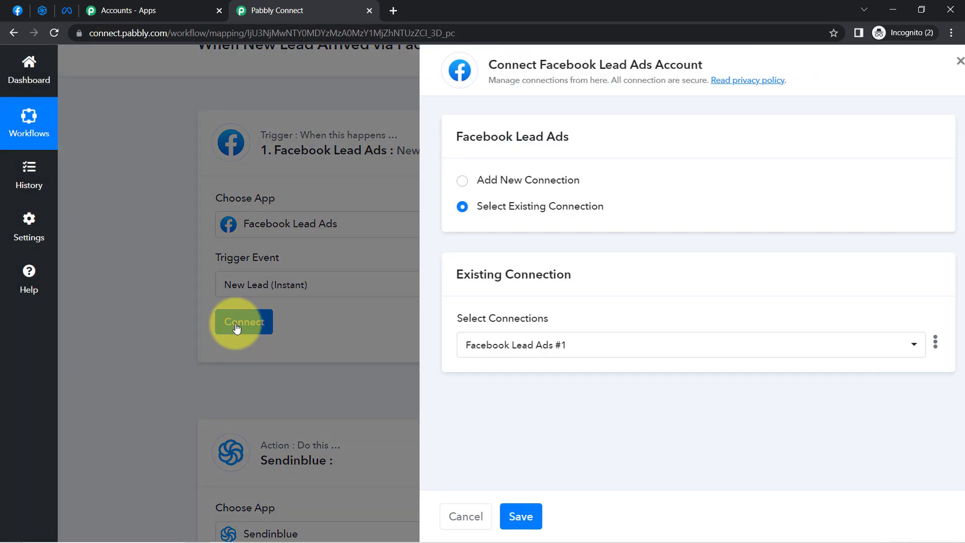
pyautogui.click(490, 179)
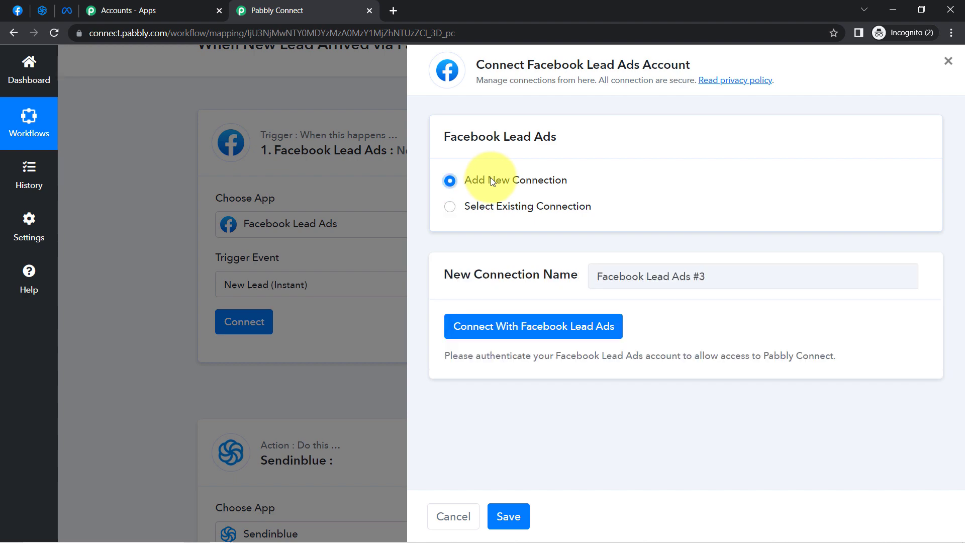
pyautogui.click(530, 331)
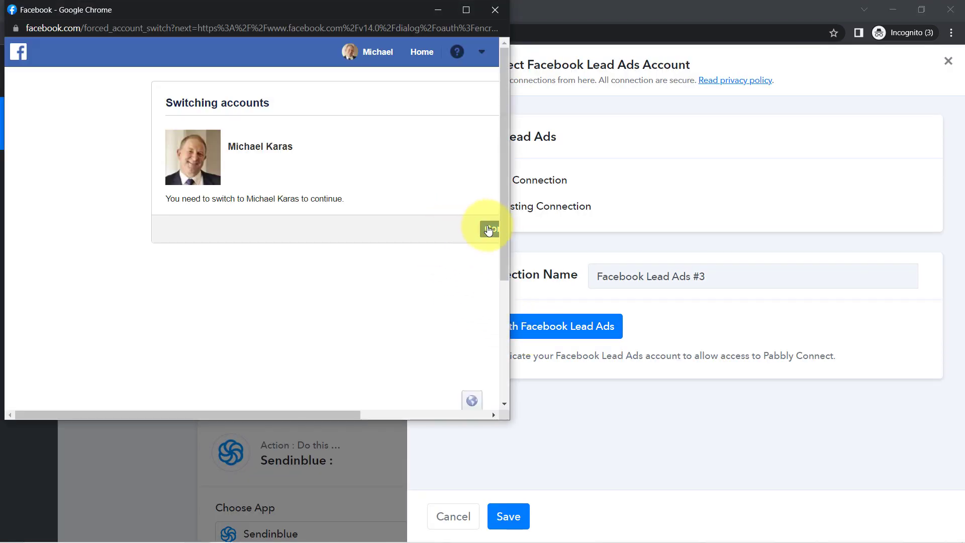
pyautogui.click(494, 233)
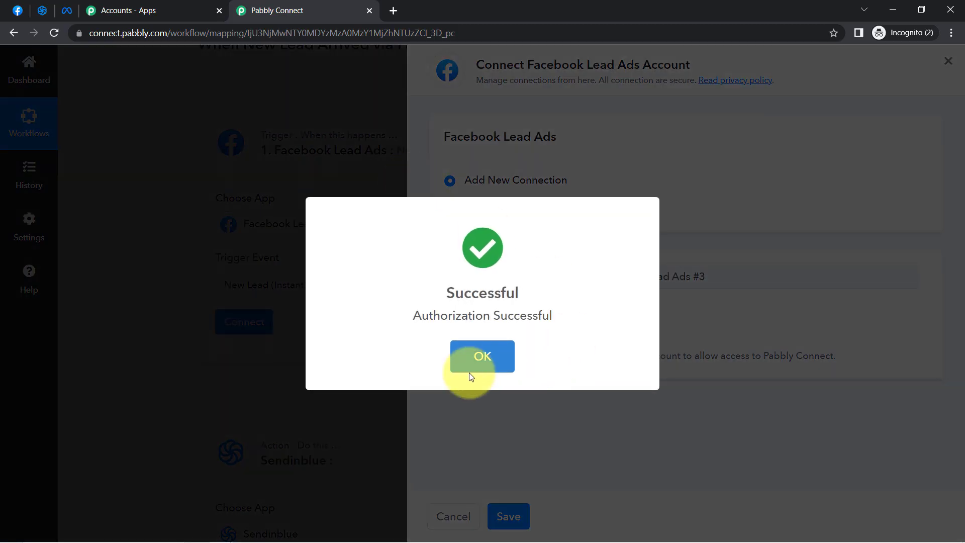
pyautogui.click(468, 358)
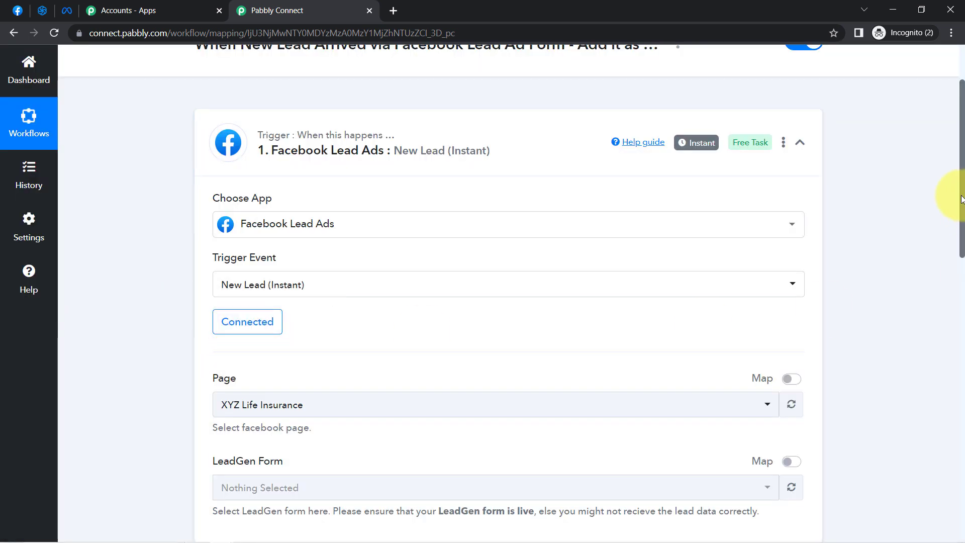
pyautogui.moveTo(954, 201); pyautogui.dragTo(956, 276)
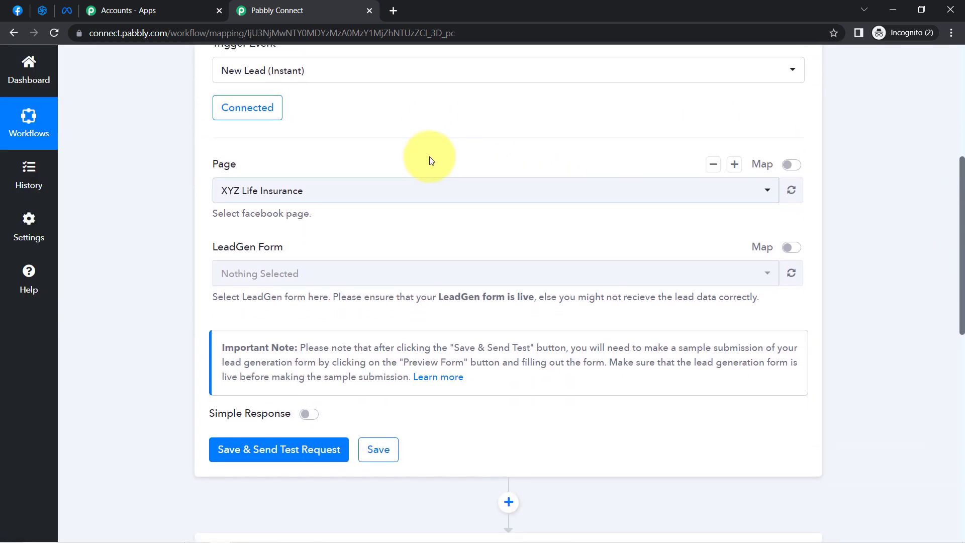
pyautogui.click(316, 195)
pyautogui.click(316, 194)
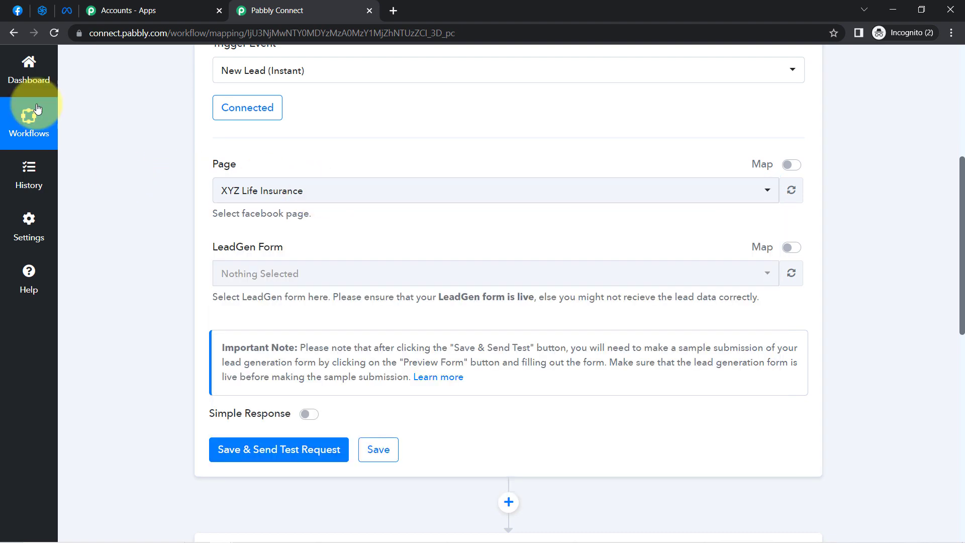
# Switch to Facebook and open the list of pages managed by the personal profile
pyautogui.click(16, 18)
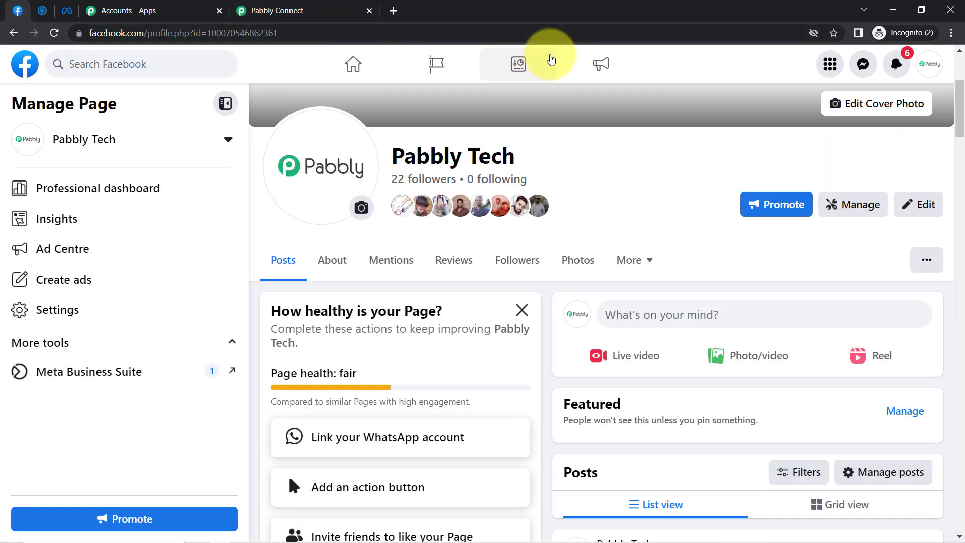
pyautogui.click(431, 64)
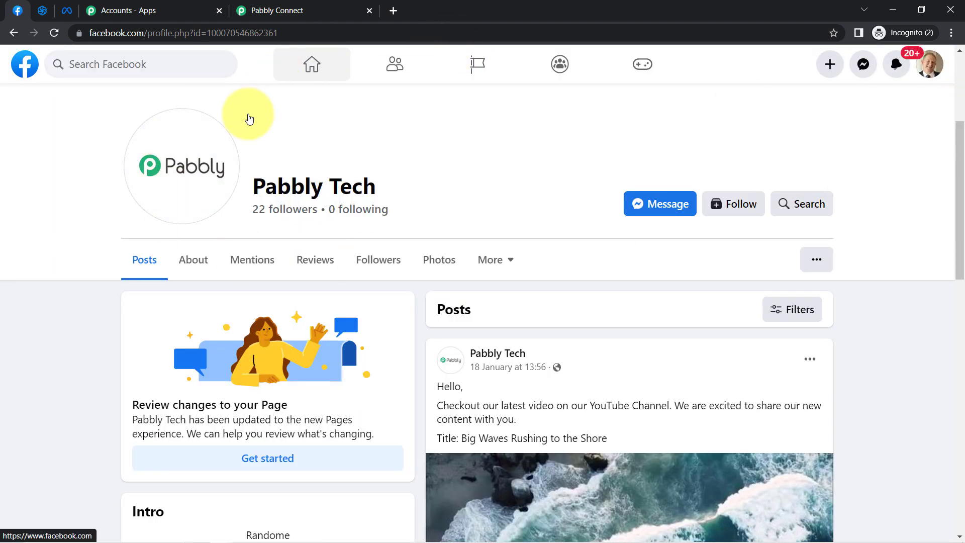
pyautogui.click(473, 68)
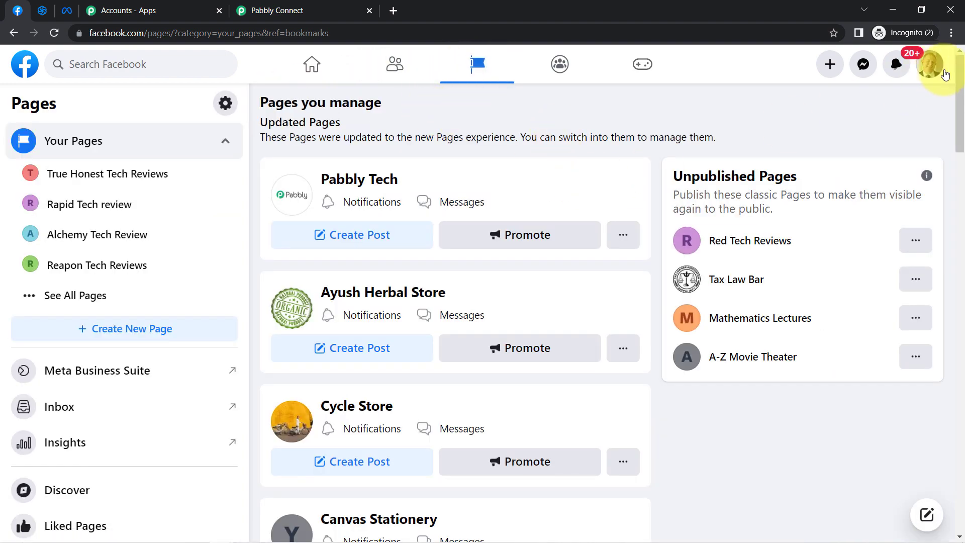
pyautogui.moveTo(960, 80)
pyautogui.mouseDown()
pyautogui.moveTo(959, 258)
pyautogui.moveTo(955, 63)
pyautogui.mouseUp()
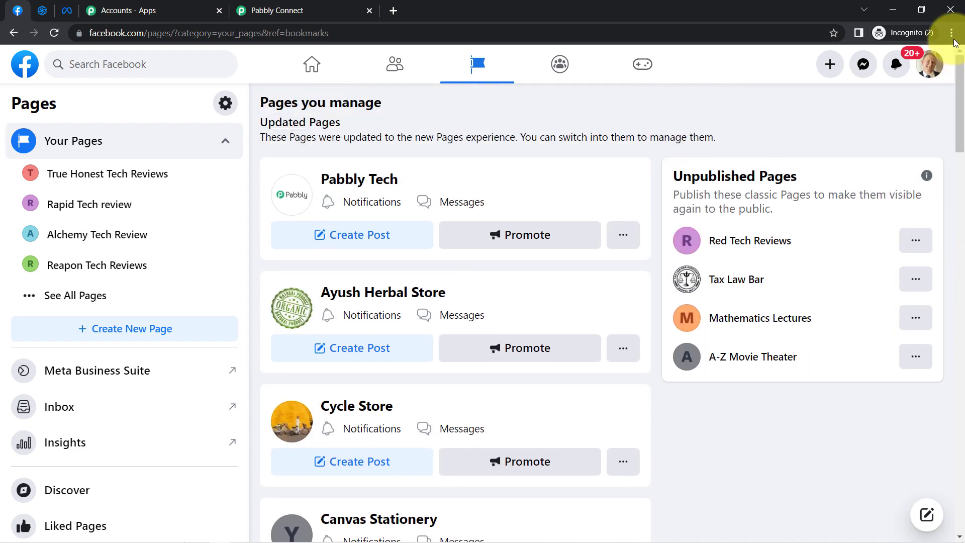
pyautogui.click(281, 10)
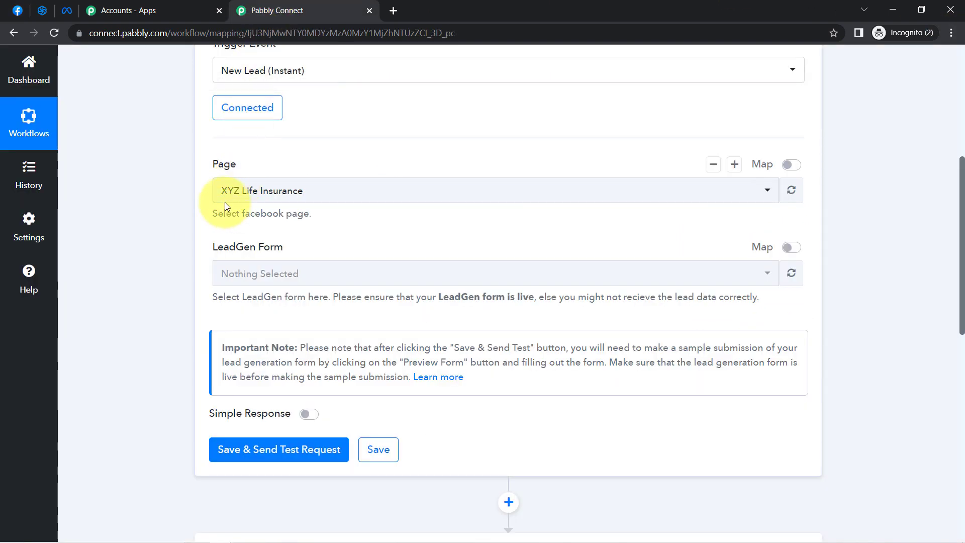
pyautogui.click(241, 187)
pyautogui.click(185, 188)
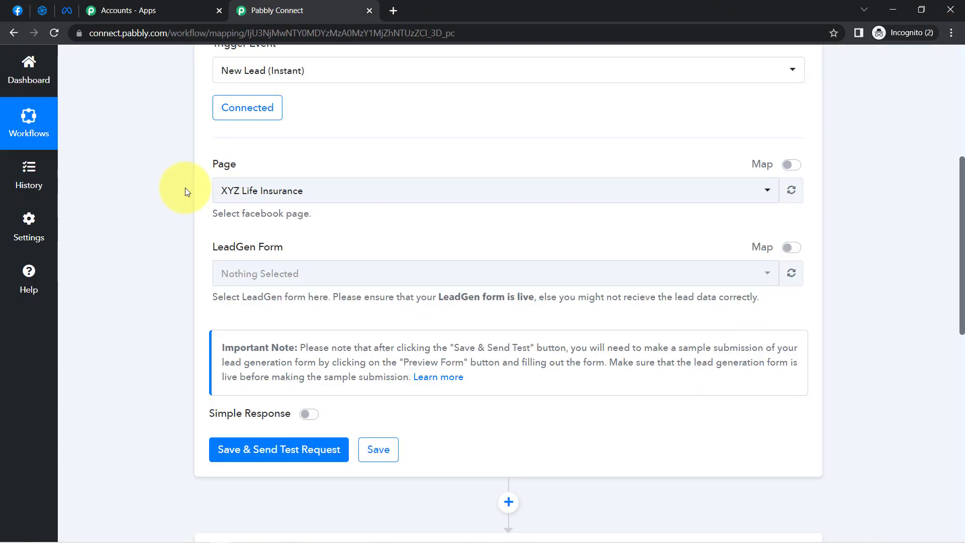
# Return to the list of managed Facebook pages and switch profiles to the Pabbly Tech page
pyautogui.click(22, 15)
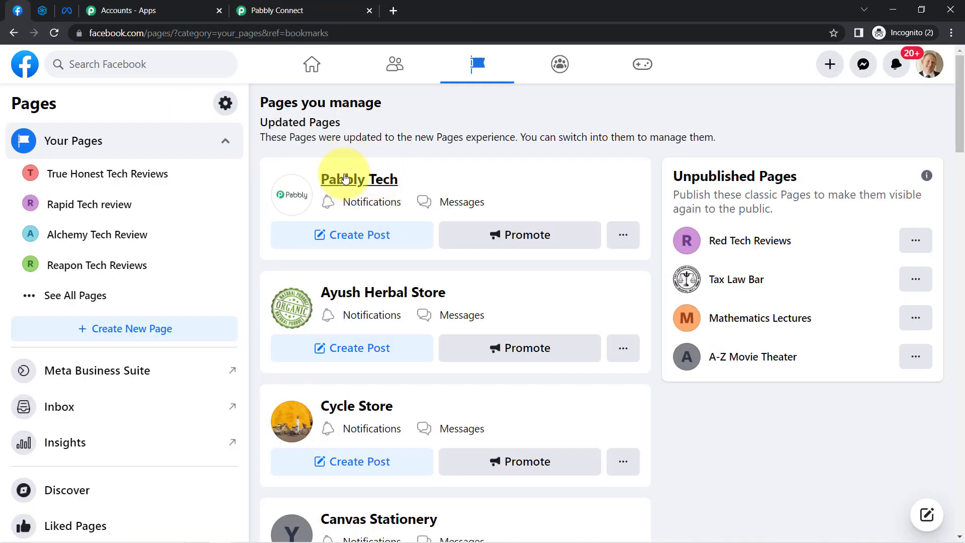
pyautogui.click(616, 234)
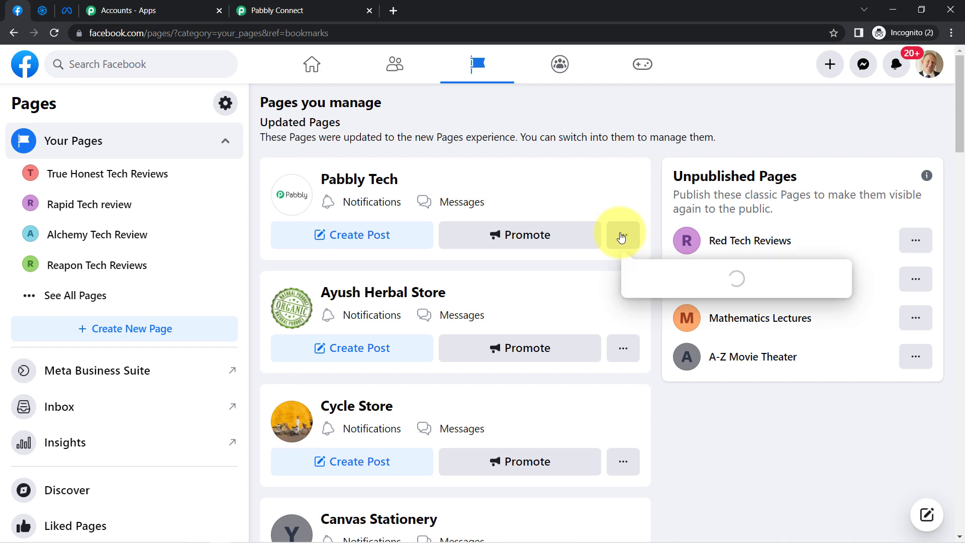
pyautogui.click(640, 275)
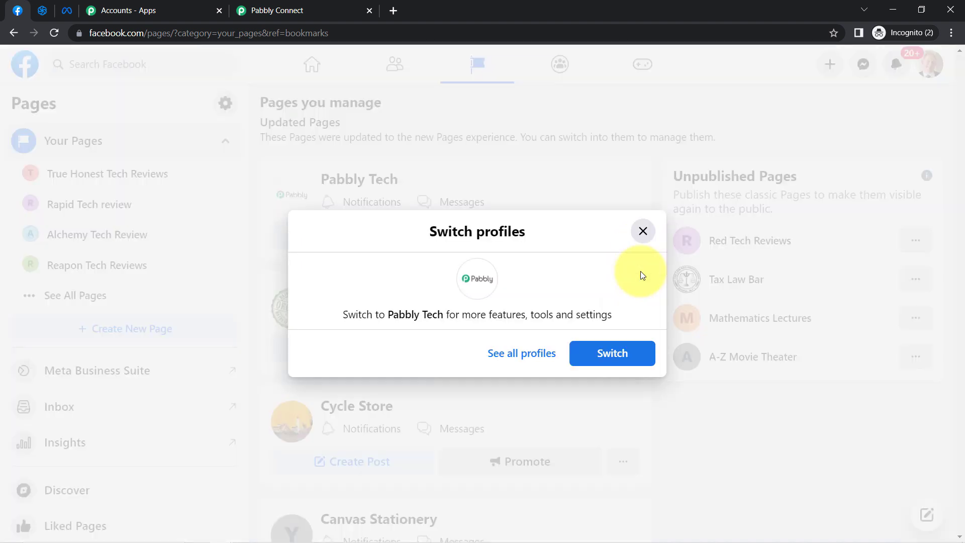
pyautogui.click(592, 353)
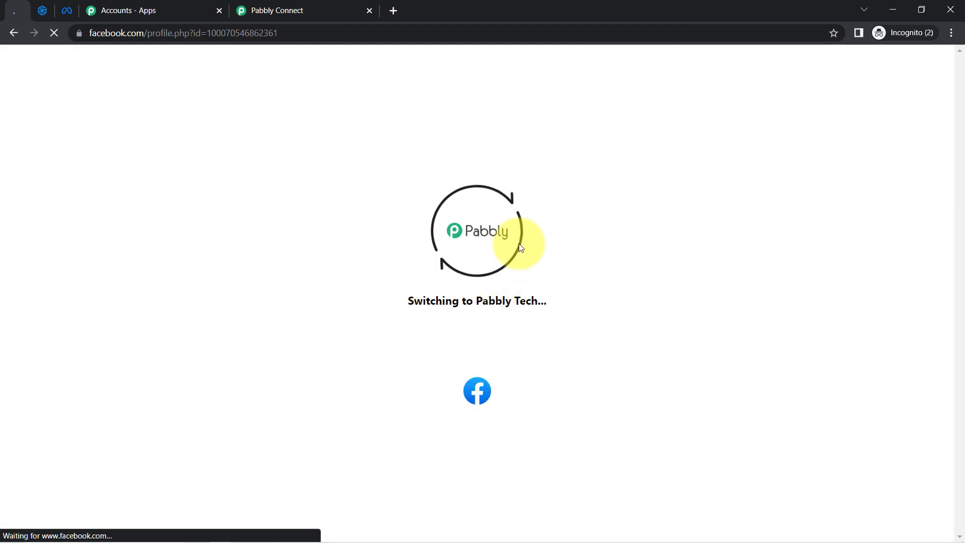
# Open Meta Business Suite for the page, find "instan" among all its tools and open Instant Forms
pyautogui.scroll(-4, 518, 243)
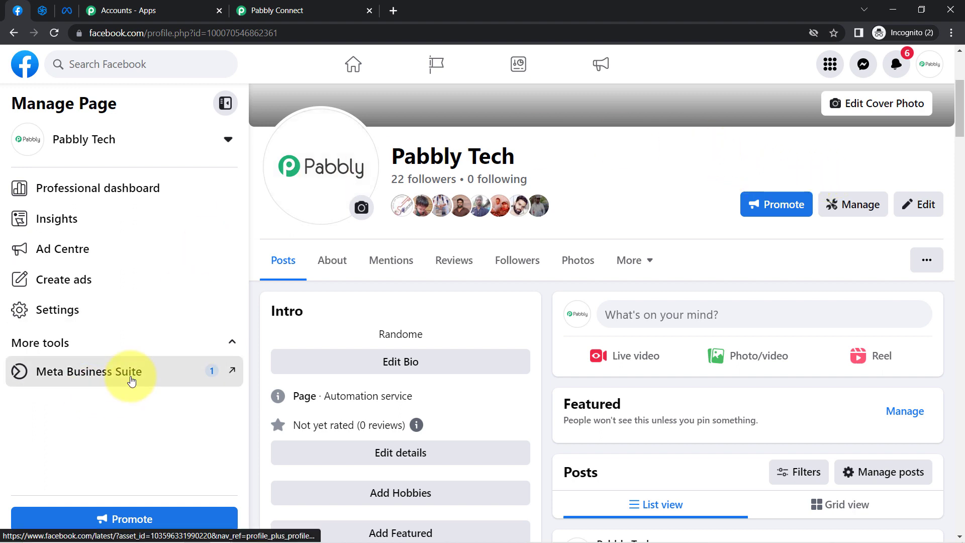
pyautogui.click(129, 371)
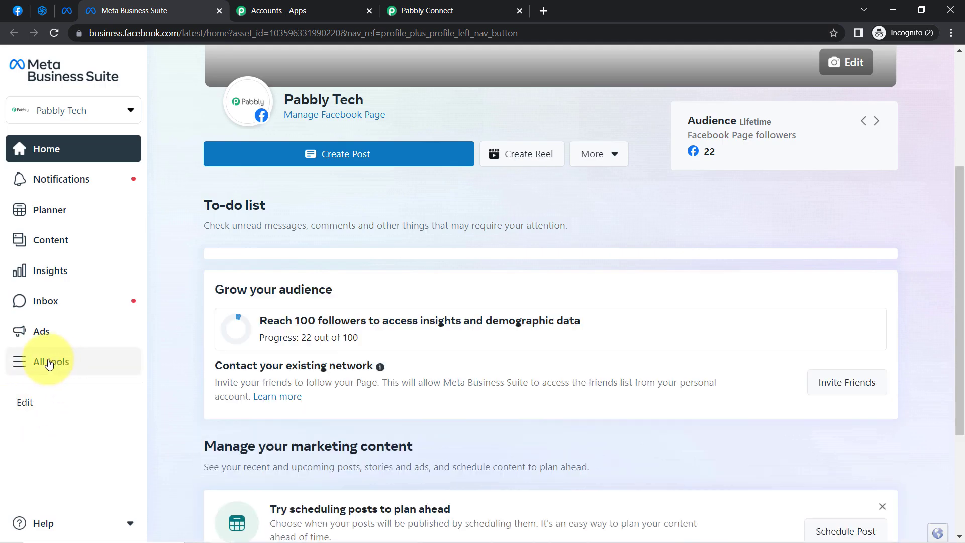
pyautogui.click(48, 363)
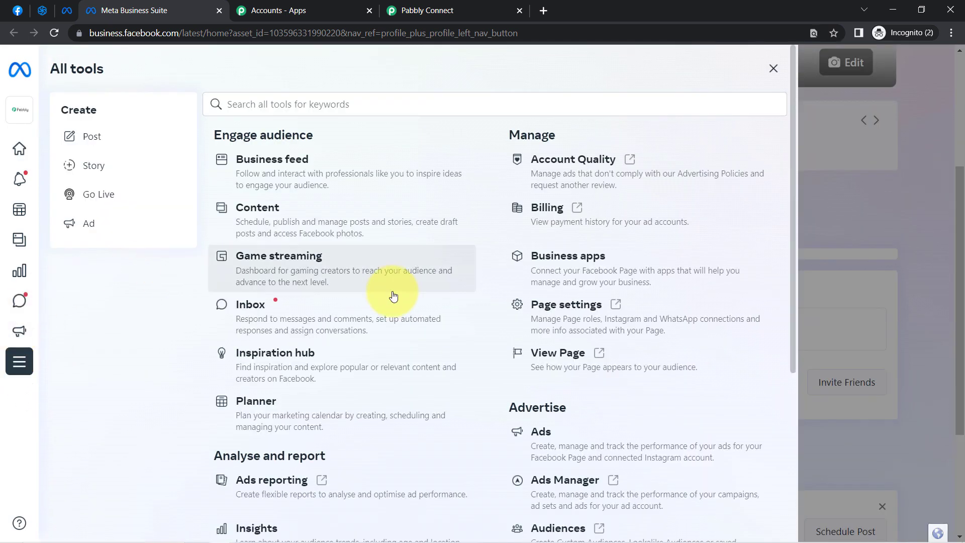
pyautogui.hotkey('ctrl', 'f')
pyautogui.write('instan')
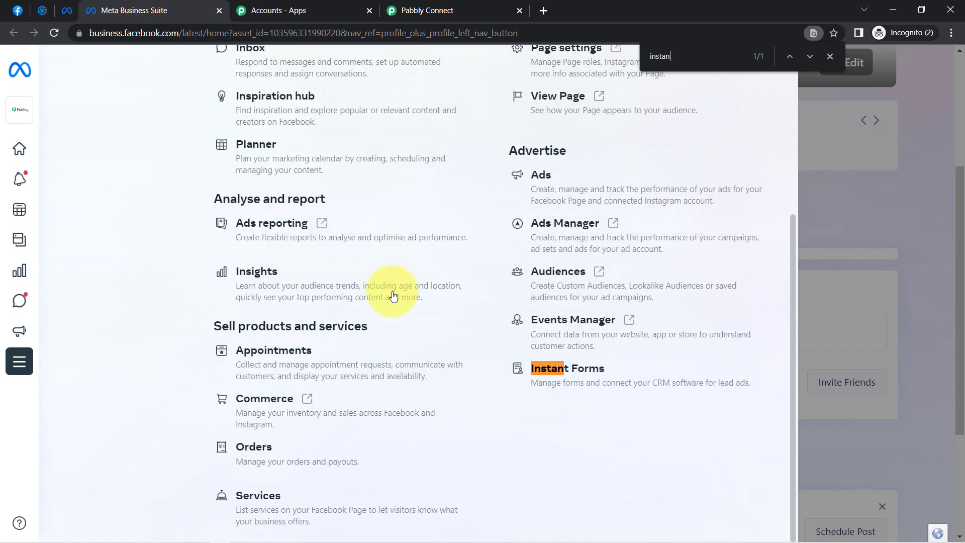
pyautogui.click(589, 369)
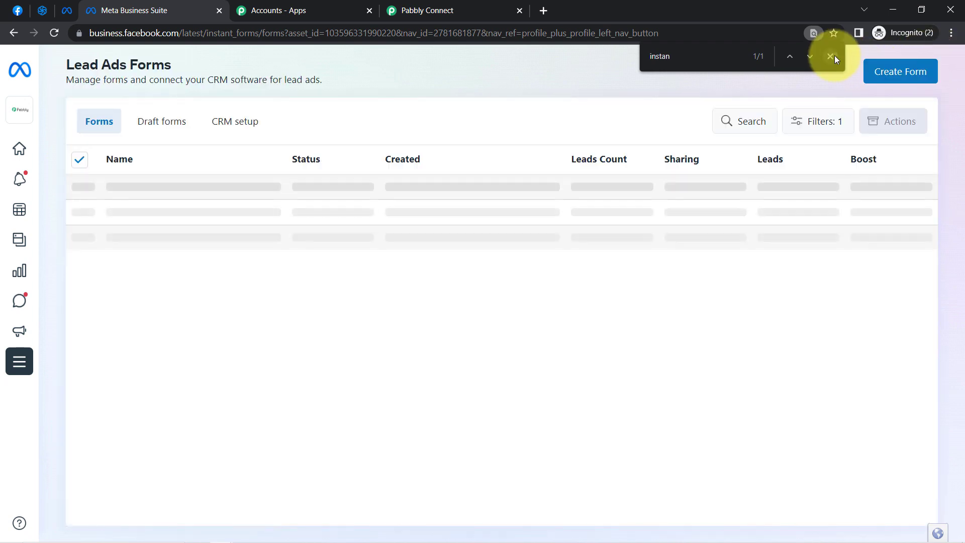
pyautogui.click(829, 56)
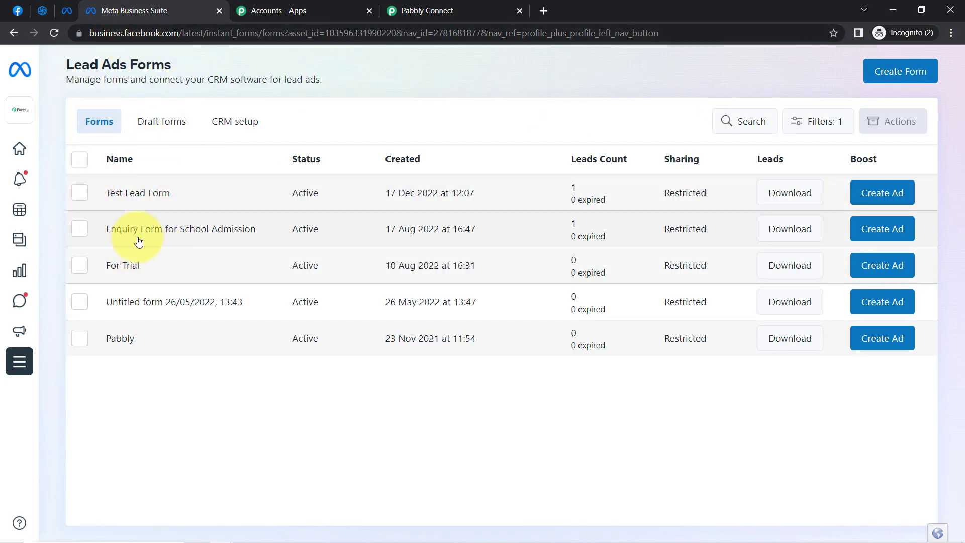
# Open the Enquiry Form for School Admission and examine its preview, from the custom questions through to the message for leads
pyautogui.click(142, 237)
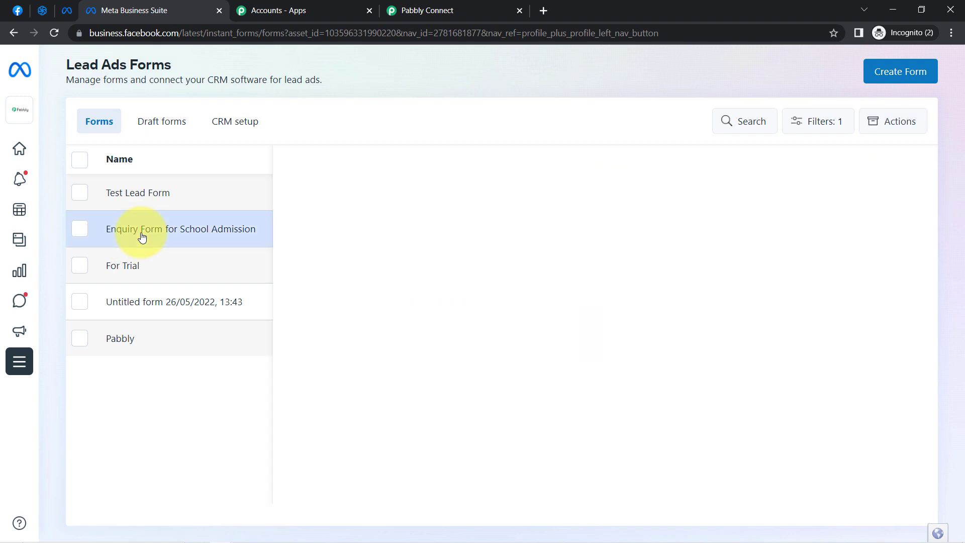
pyautogui.click(951, 33)
pyautogui.click(860, 134)
pyautogui.click(590, 128)
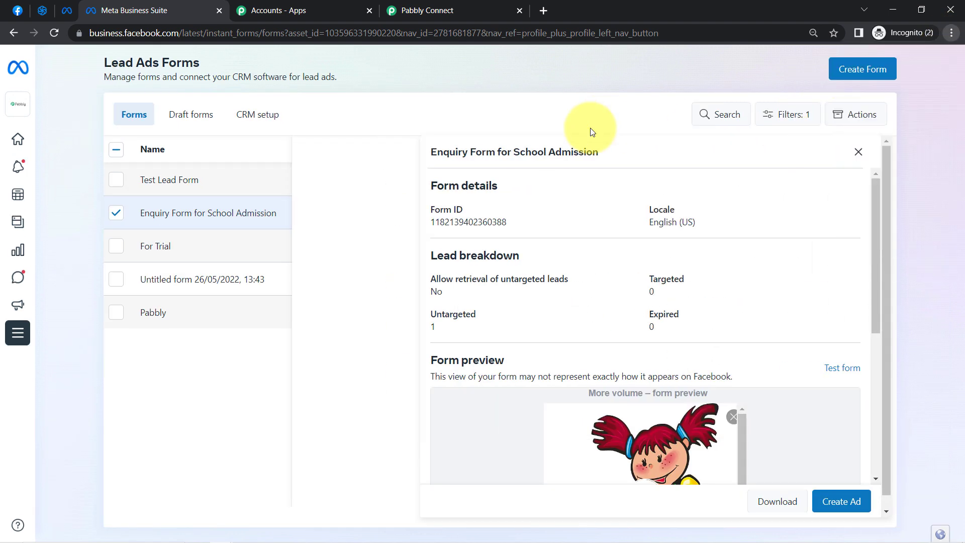
pyautogui.moveTo(870, 219); pyautogui.dragTo(878, 345)
pyautogui.moveTo(744, 245); pyautogui.dragTo(731, 380)
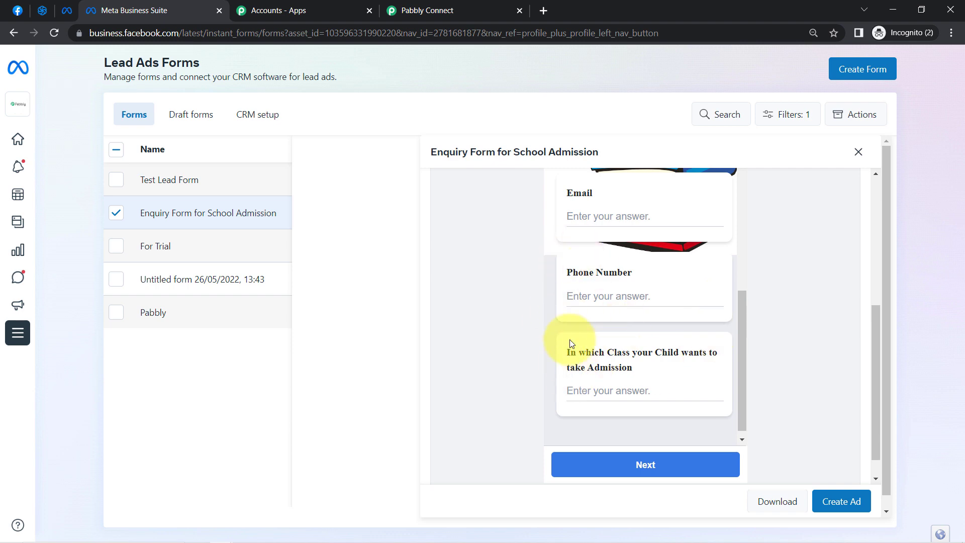
pyautogui.moveTo(744, 416); pyautogui.dragTo(743, 458)
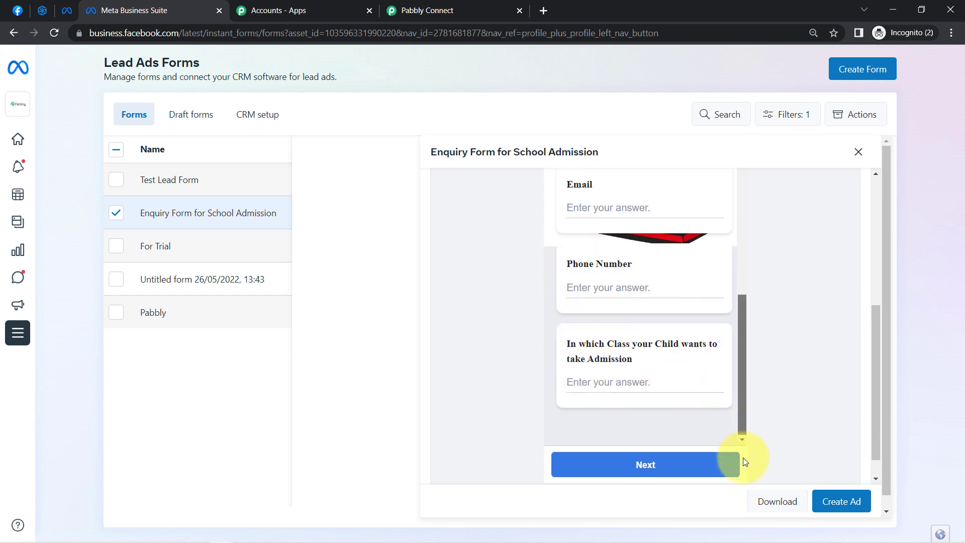
pyautogui.moveTo(872, 412); pyautogui.dragTo(874, 475)
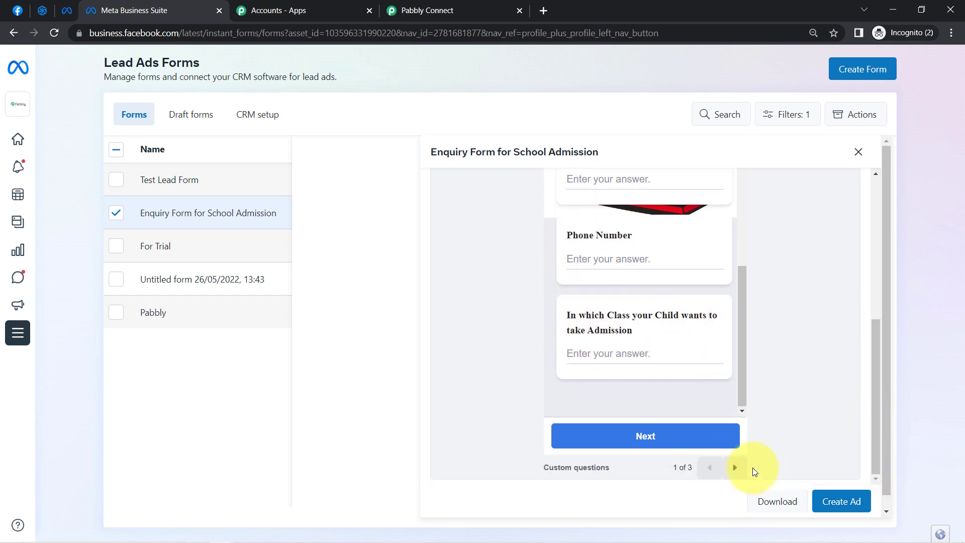
pyautogui.click(737, 468)
pyautogui.click(735, 468)
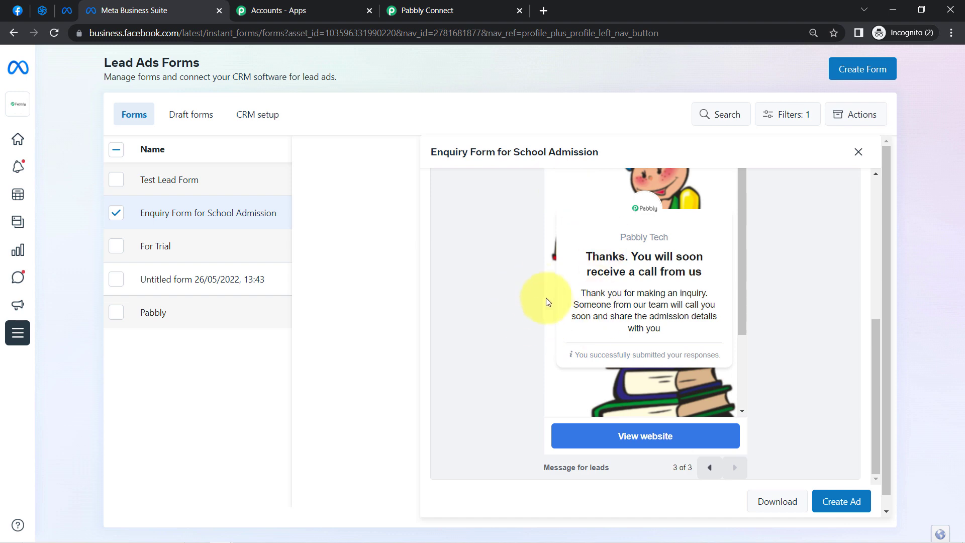
# Back in Pabbly Connect, search for "pabbl" in the trigger's Page field and choose Pabbly Tech
pyautogui.click(442, 16)
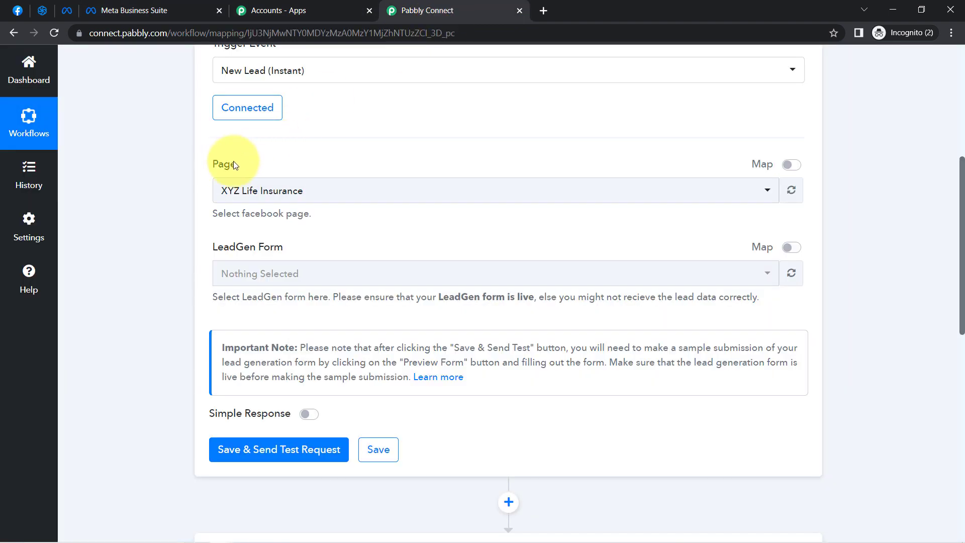
pyautogui.click(274, 190)
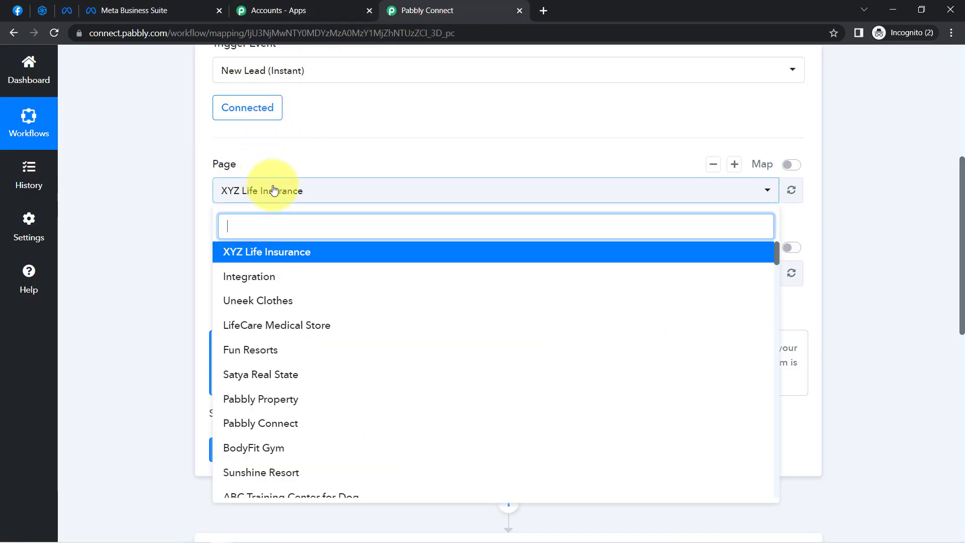
pyautogui.write('pabbl')
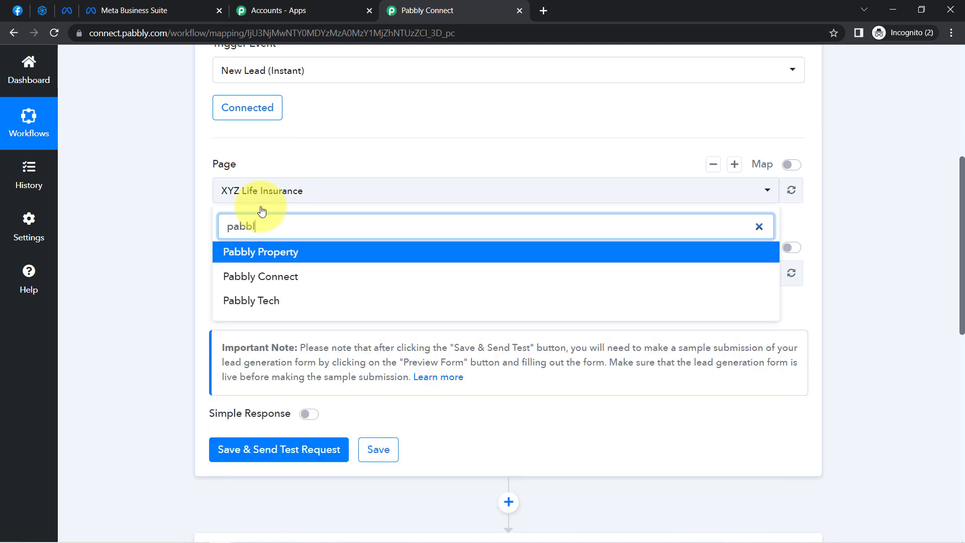
pyautogui.click(250, 300)
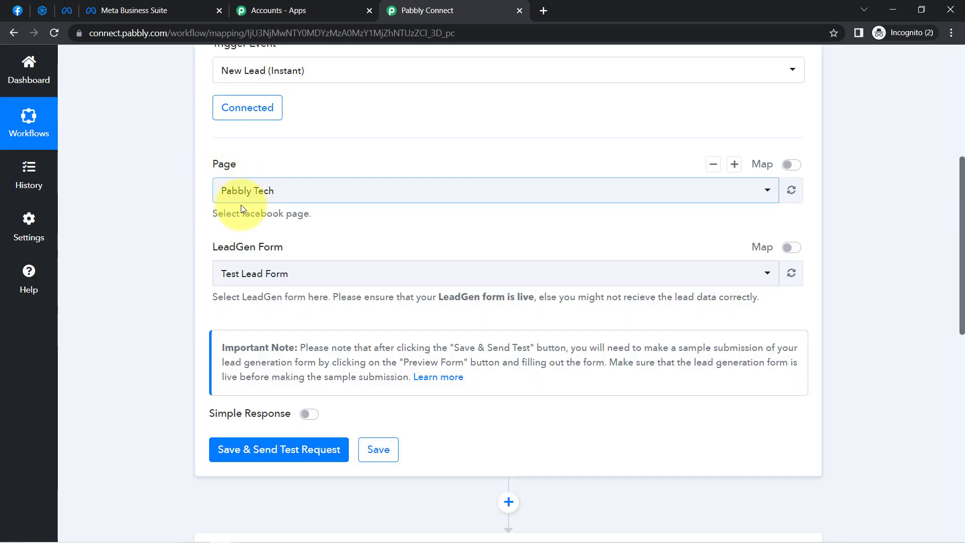
# Set the LeadGen Form to Enquiry Form for School Admission, then save the trigger and send a test request
pyautogui.click(237, 277)
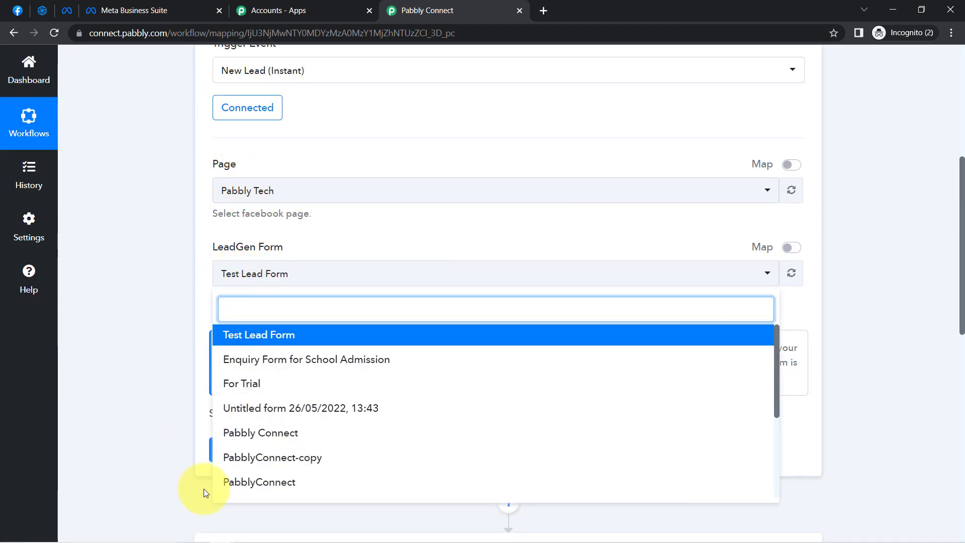
pyautogui.click(280, 365)
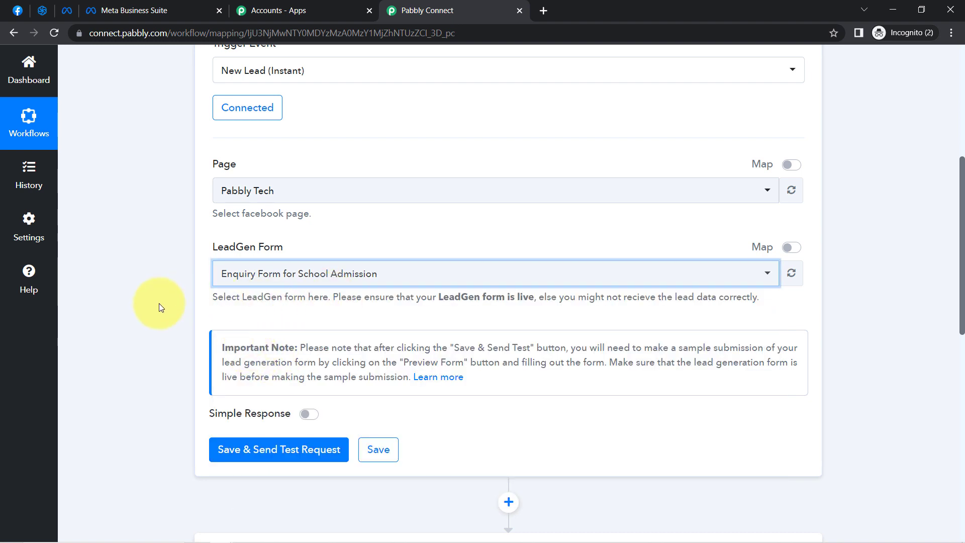
pyautogui.click(224, 450)
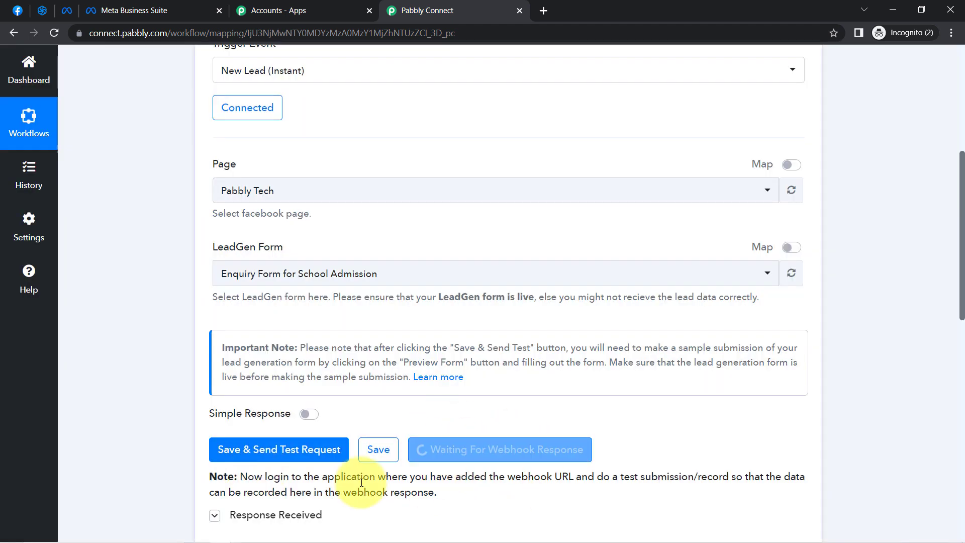
# Read the note about making a test submission and review the Facebook Lead Ads trigger settings
pyautogui.moveTo(268, 476); pyautogui.dragTo(478, 499)
pyautogui.click(656, 496)
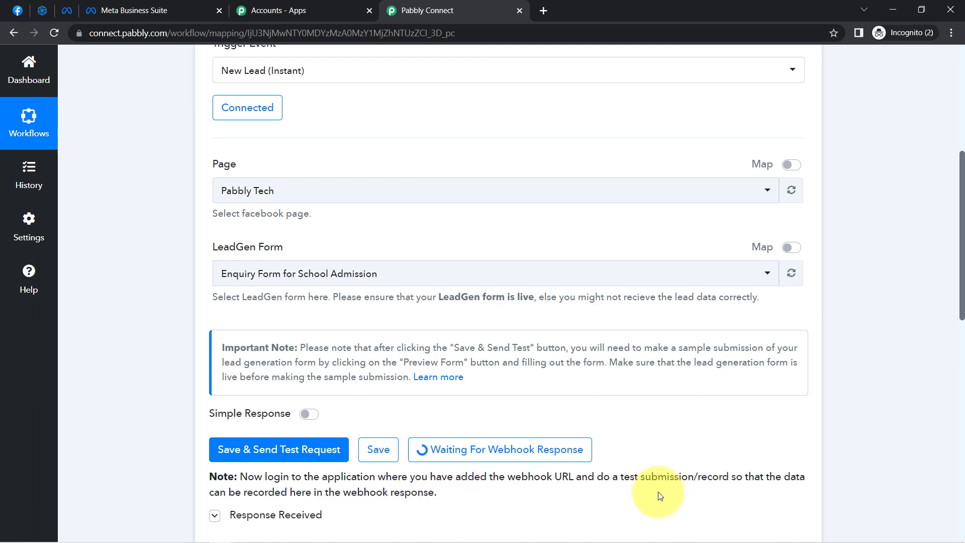
pyautogui.moveTo(597, 476); pyautogui.dragTo(711, 477)
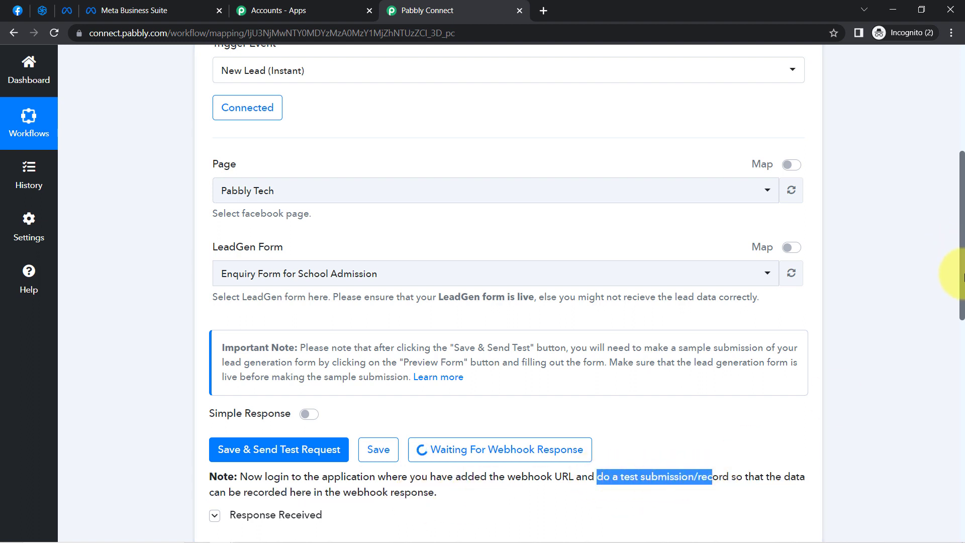
pyautogui.moveTo(962, 277); pyautogui.dragTo(959, 233)
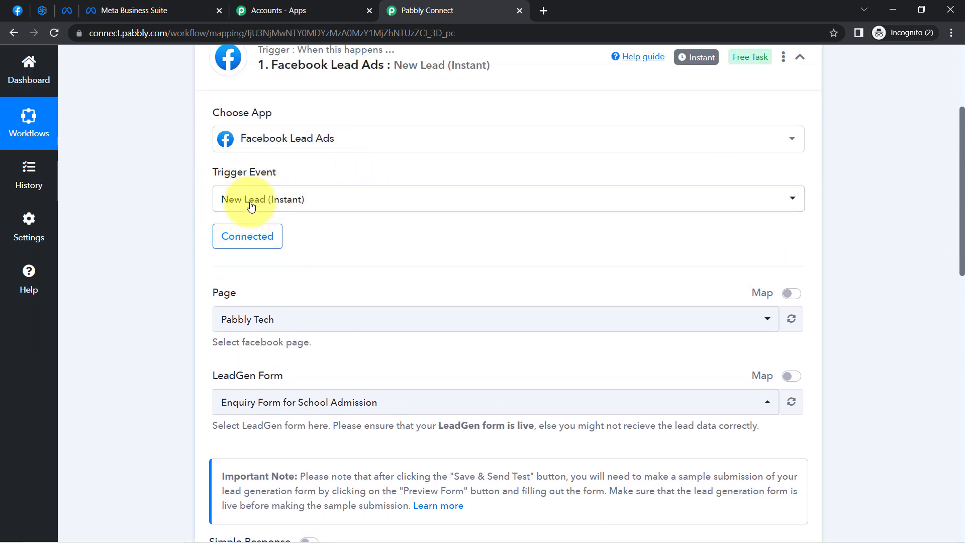
pyautogui.moveTo(962, 133); pyautogui.dragTo(944, 206)
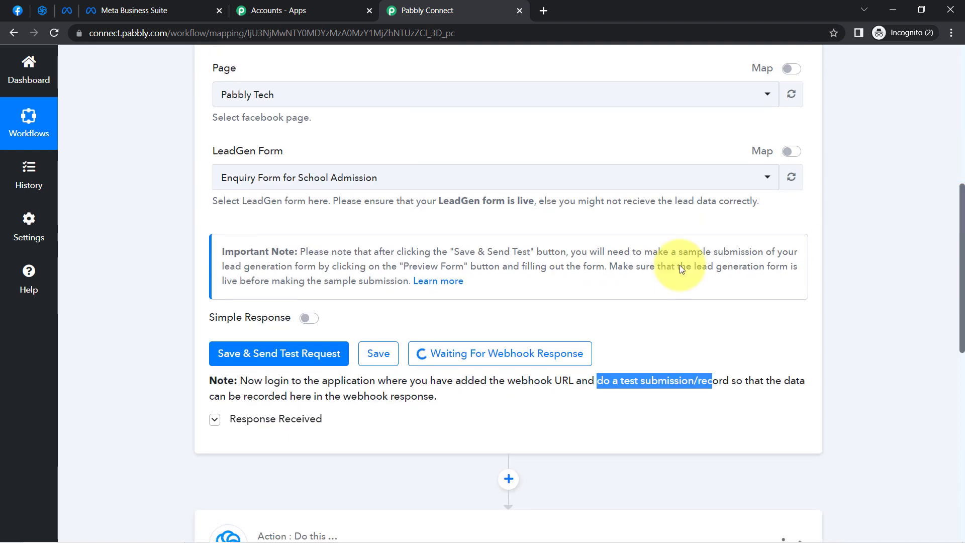
# Read the important note about making a sample submission with a live lead form, and open its Learn more link
pyautogui.moveTo(236, 253); pyautogui.dragTo(285, 267)
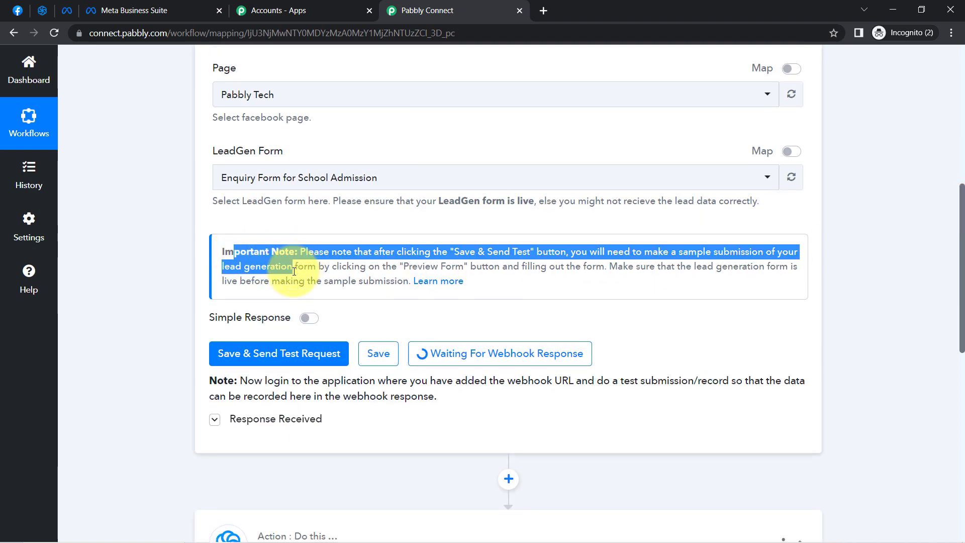
pyautogui.click(277, 255)
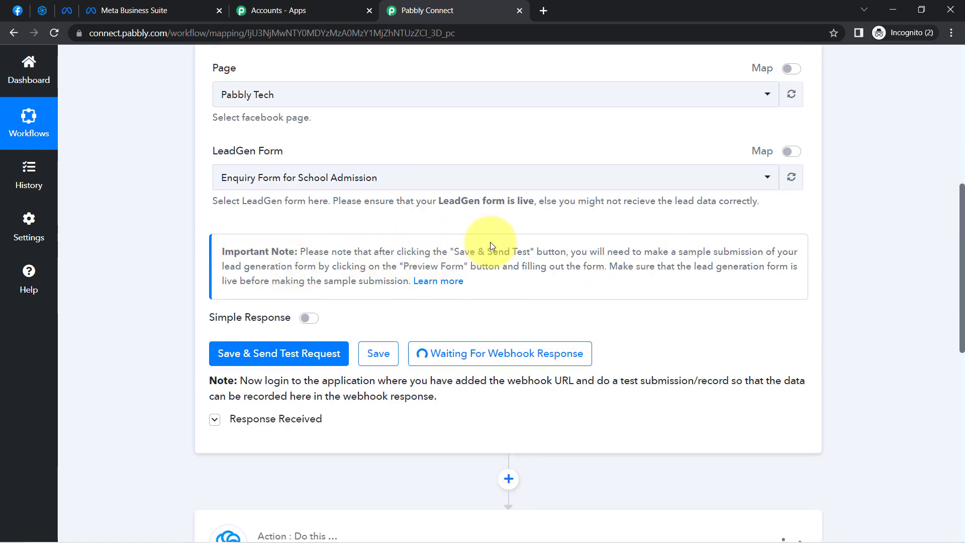
pyautogui.moveTo(587, 253); pyautogui.dragTo(362, 284)
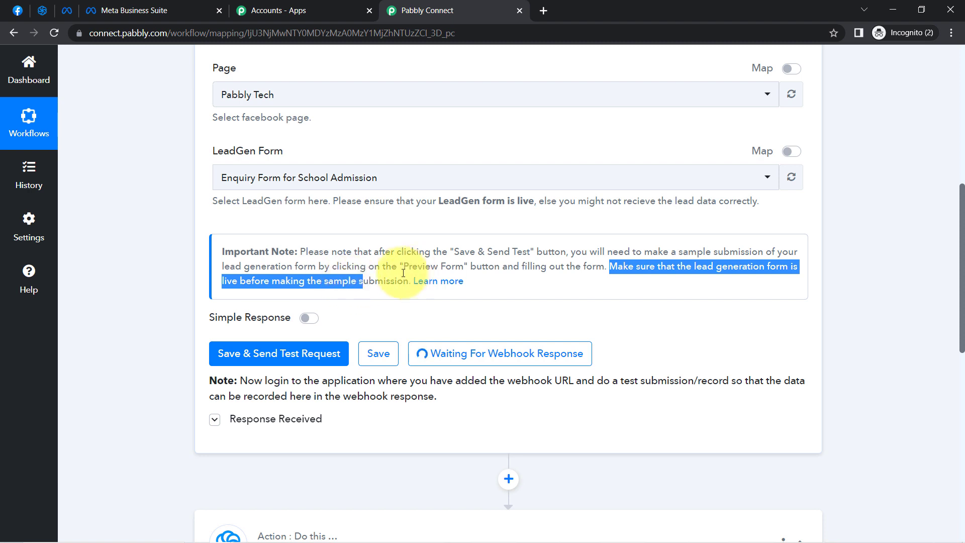
pyautogui.rightClick(431, 285)
pyautogui.click(442, 286)
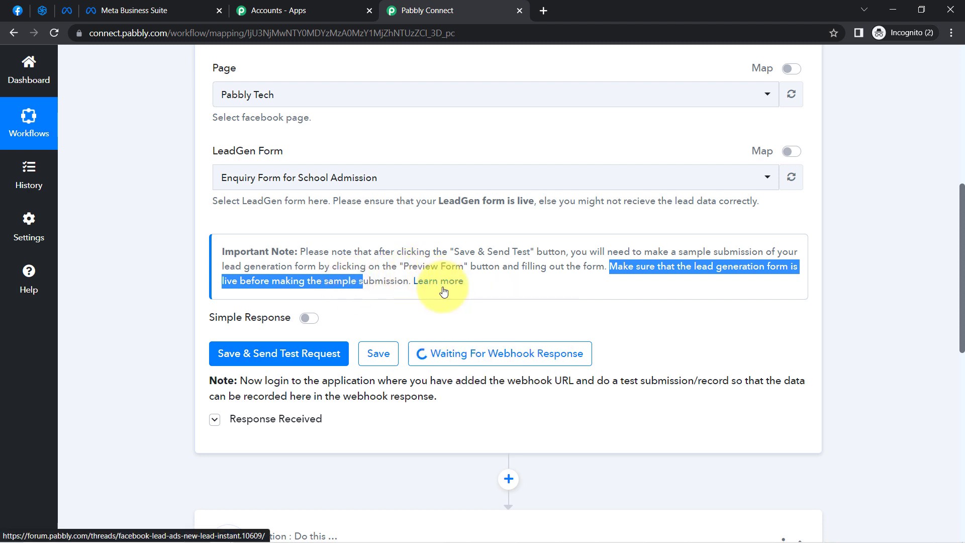
# Review the forum thread on Facebook Lead Ads: New Lead (Instant), down to the sample submission instructions and its web address
pyautogui.click(577, 5)
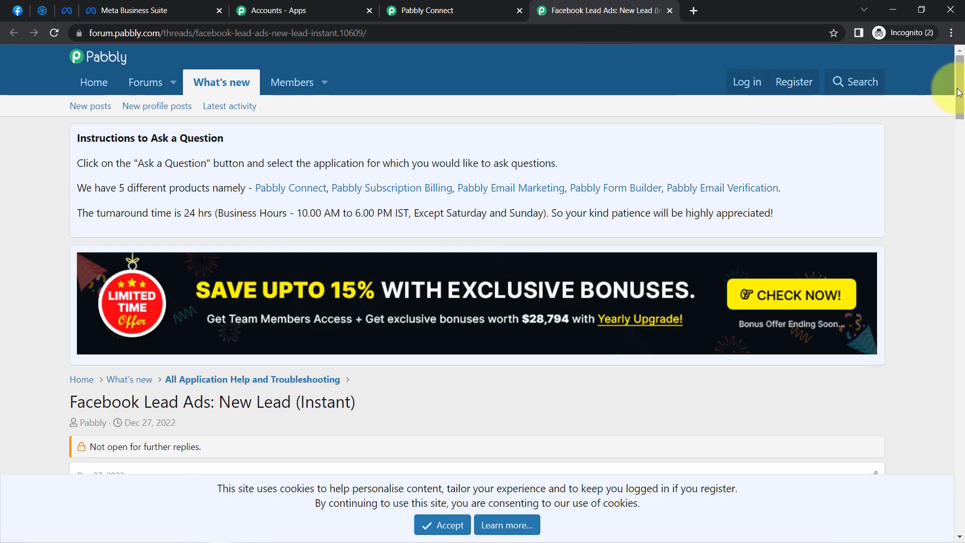
pyautogui.moveTo(959, 91); pyautogui.dragTo(944, 290)
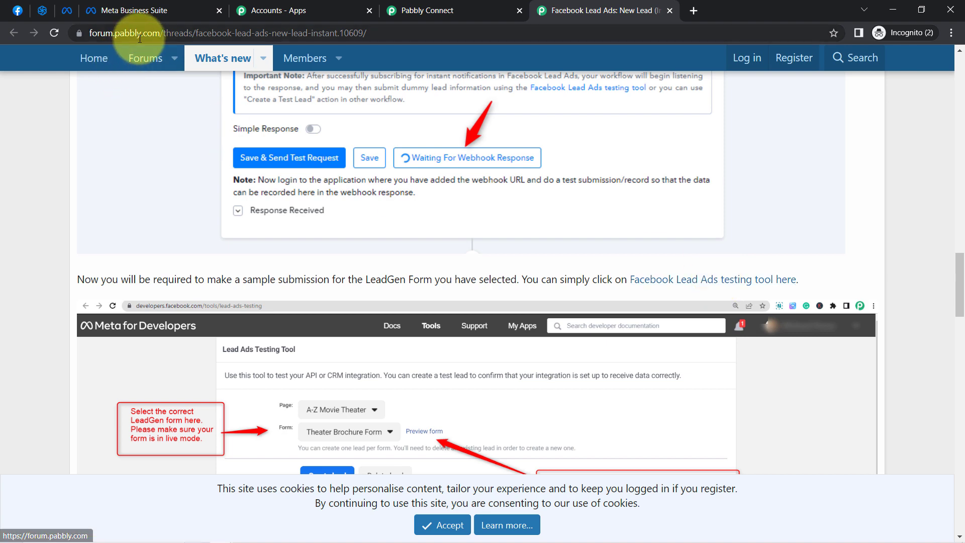
pyautogui.moveTo(136, 33); pyautogui.dragTo(353, 42)
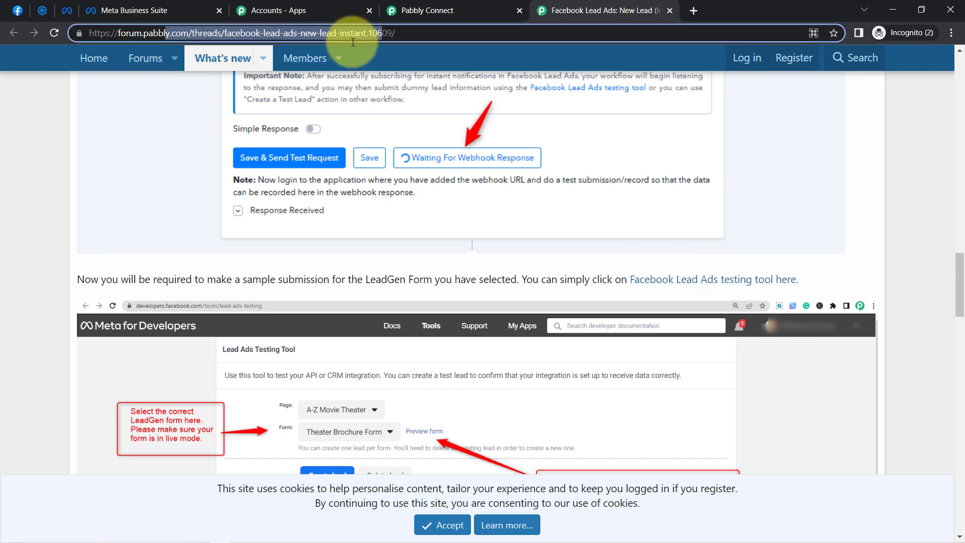
pyautogui.click(422, 7)
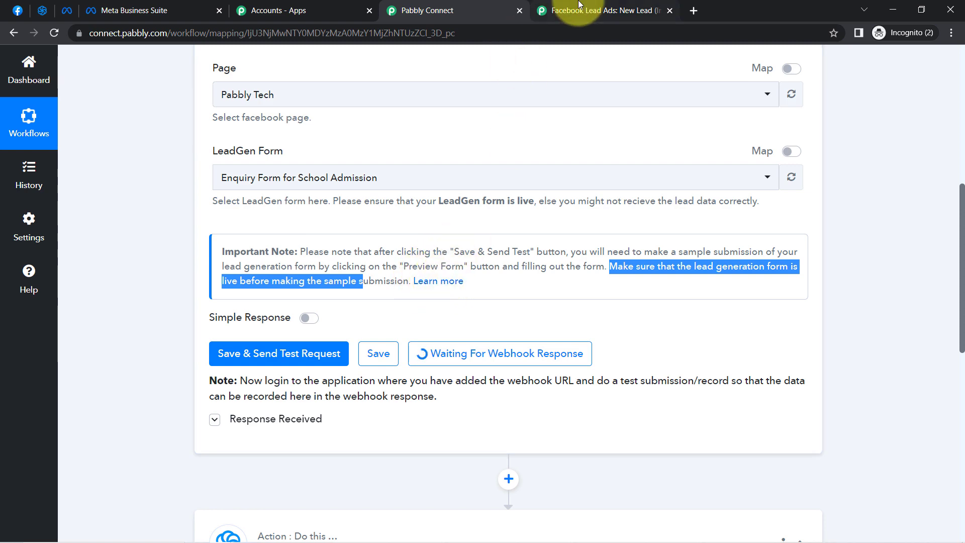
# Open the Facebook Lead Ads testing tool from the forum thread and move its tab ahead of Meta Business Suite
pyautogui.click(562, 9)
pyautogui.click(717, 280)
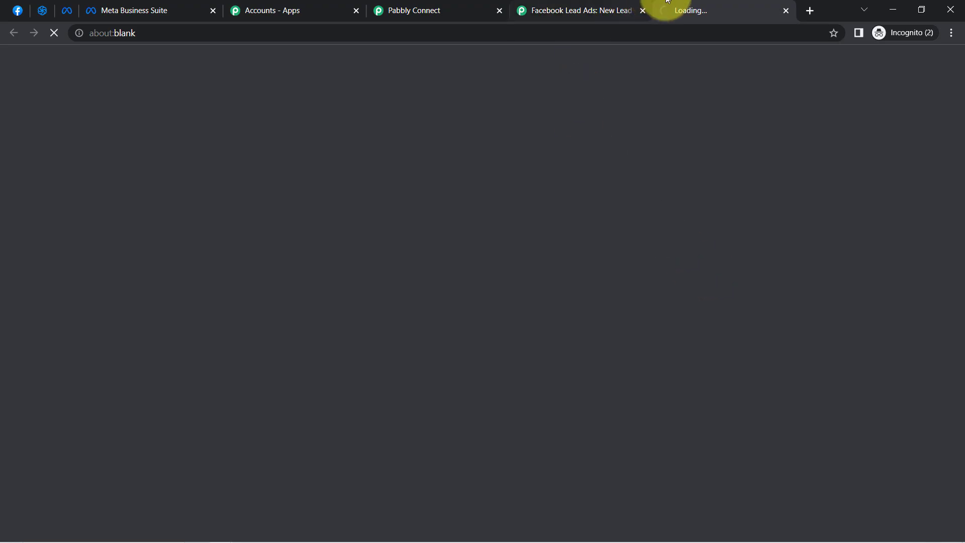
pyautogui.moveTo(742, 9); pyautogui.dragTo(226, 30)
pyautogui.click(619, 240)
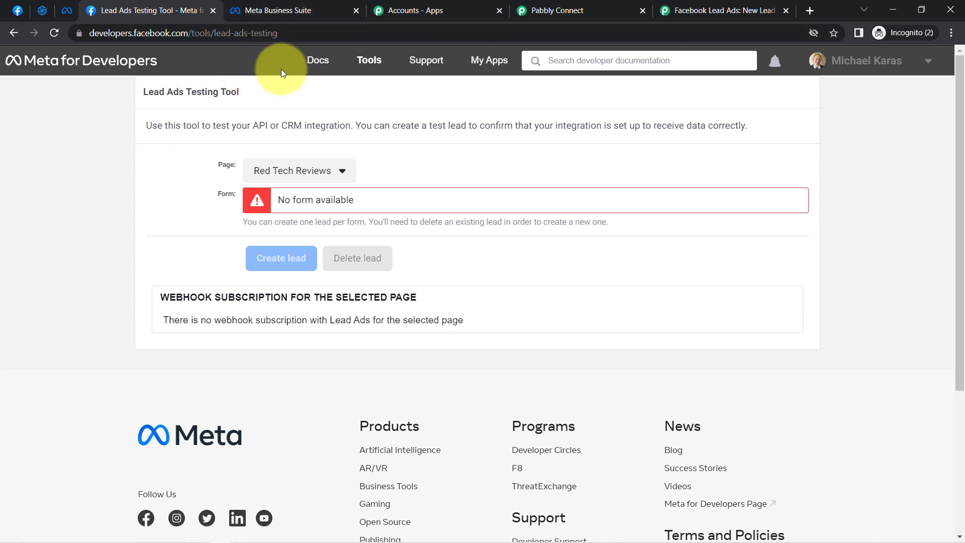
# Find "pabbly t" in the testing tool's page list and choose Pabbly Tech as the Page
pyautogui.click(272, 172)
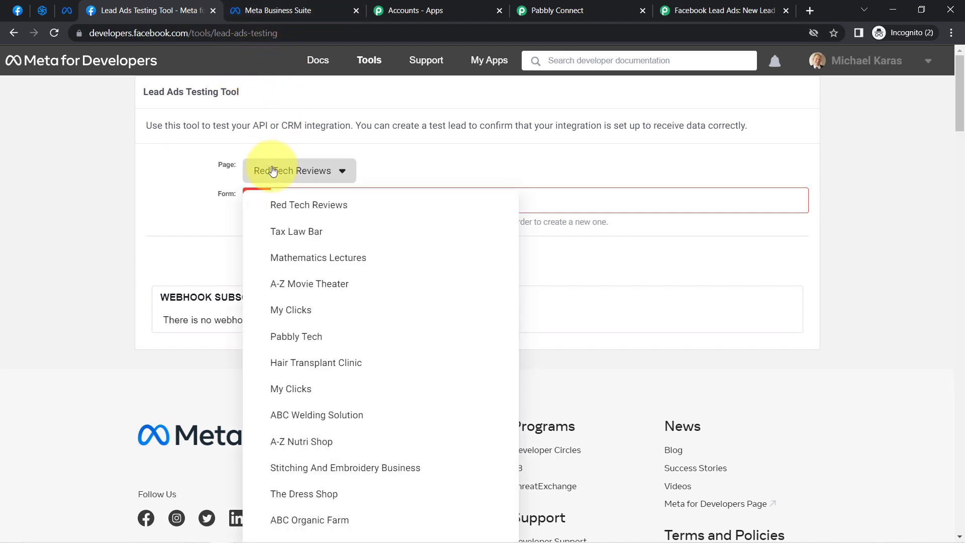
pyautogui.click(273, 207)
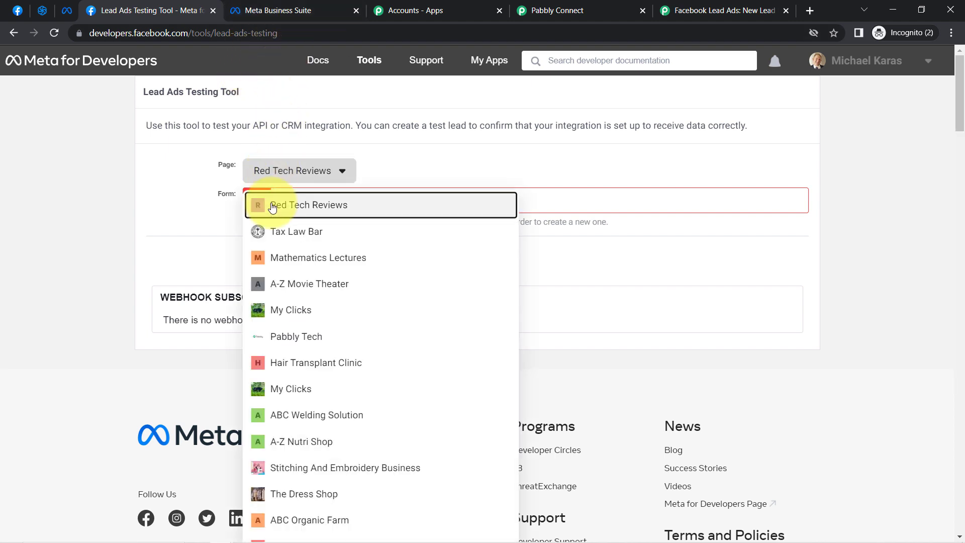
pyautogui.hotkey('ctrl', 'f')
pyautogui.write('pabb')
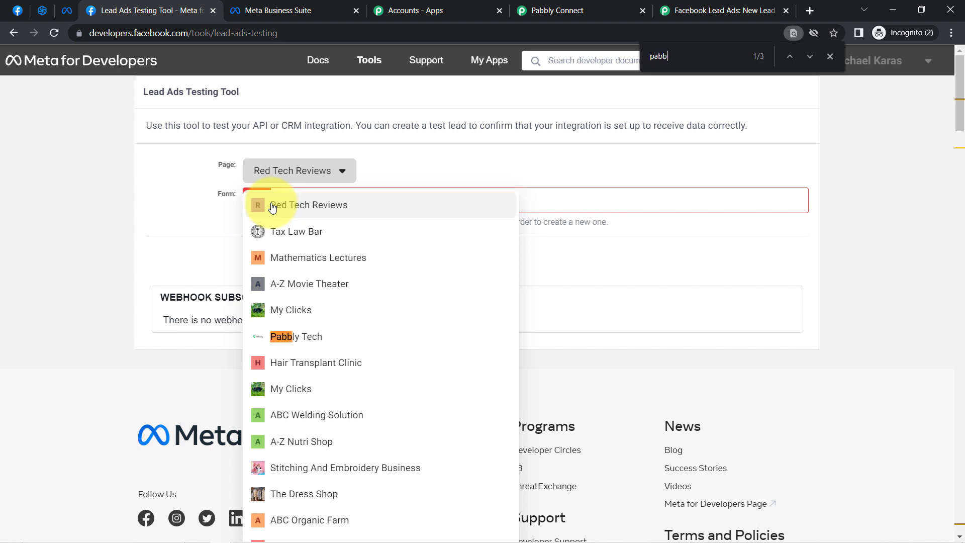
pyautogui.write('ly t')
pyautogui.click(297, 336)
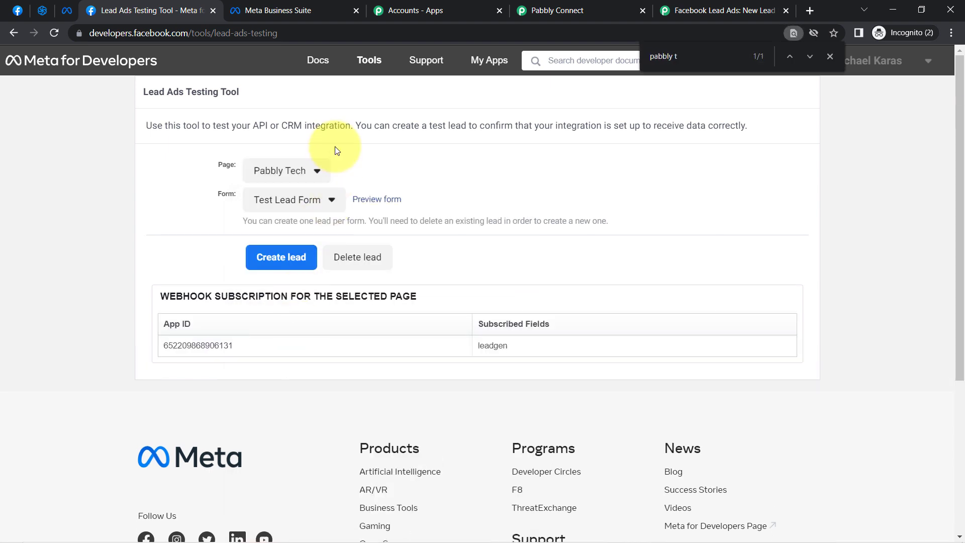
# Set the Form to Enquiry Form for School Admission and delete its existing test lead
pyautogui.click(285, 199)
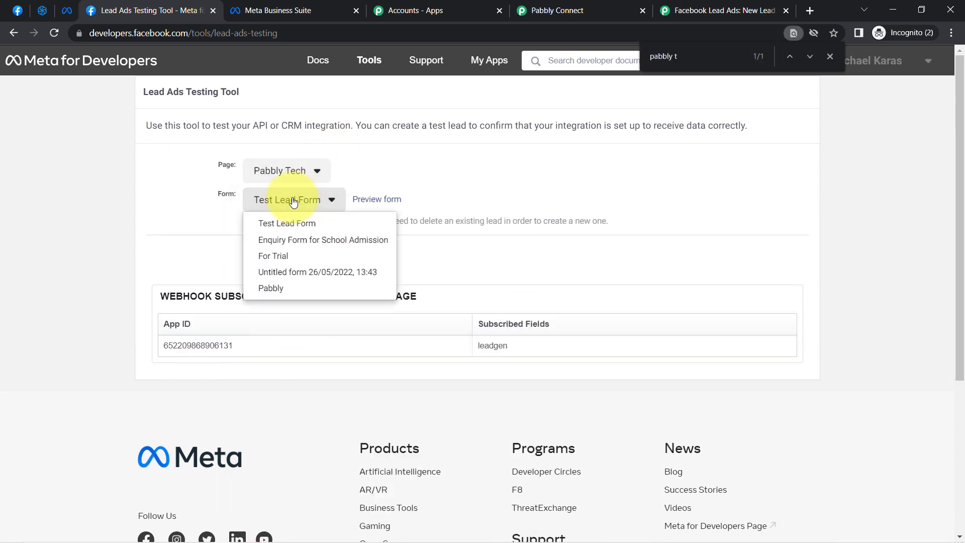
pyautogui.click(280, 241)
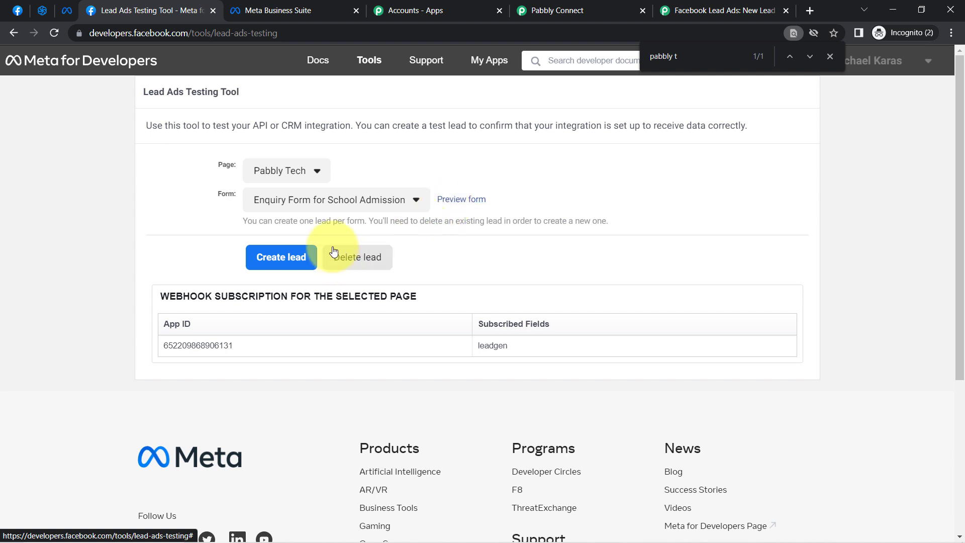
pyautogui.click(357, 259)
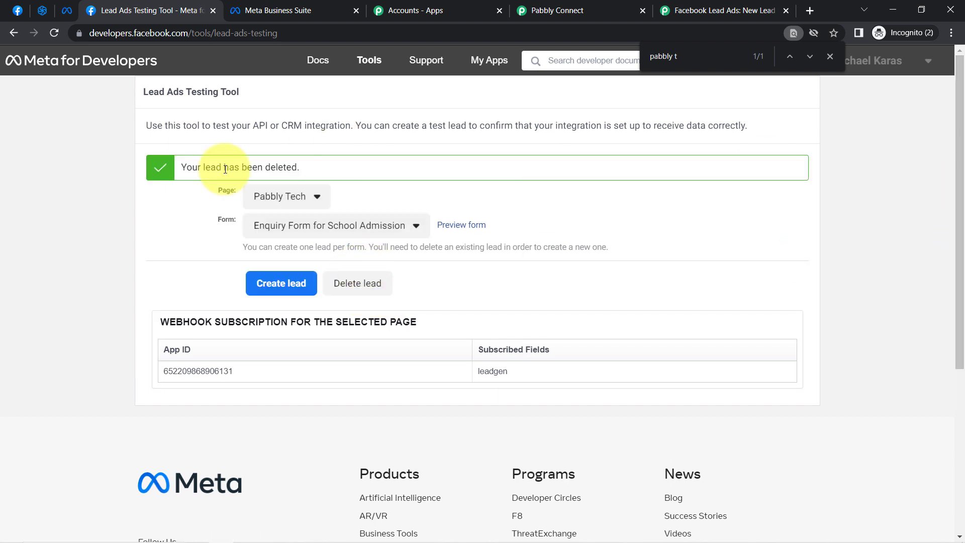
pyautogui.moveTo(190, 169); pyautogui.dragTo(229, 169)
pyautogui.moveTo(276, 171); pyautogui.dragTo(291, 171)
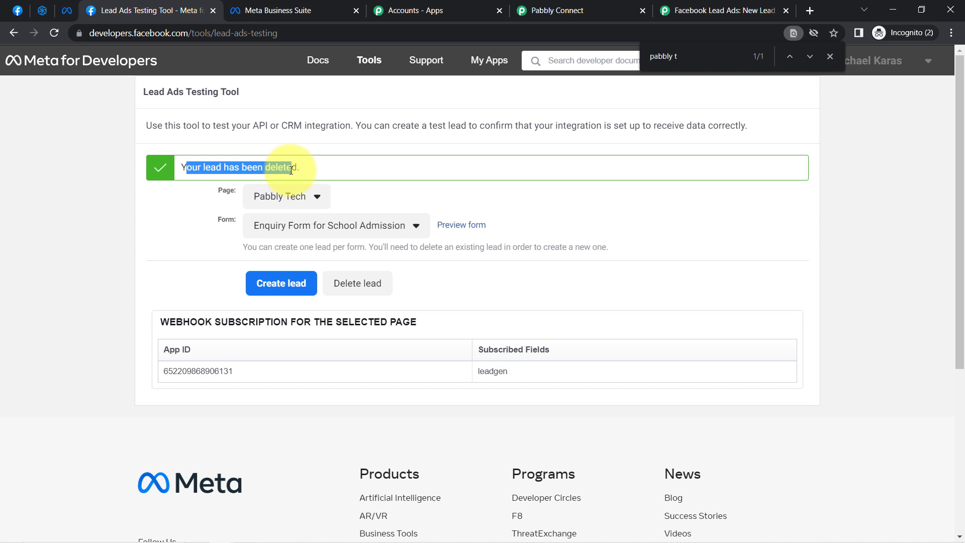
# Preview the form and fill in the name Dummy Customer, the customer's e-mail and phone number, and 6 as the admission class
pyautogui.click(461, 226)
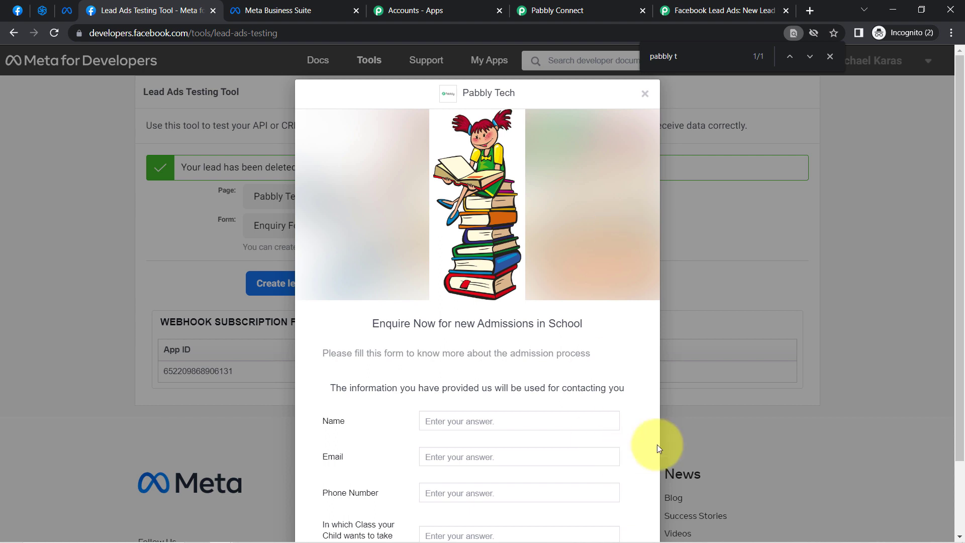
pyautogui.click(550, 420)
pyautogui.write('Dummy Customer')
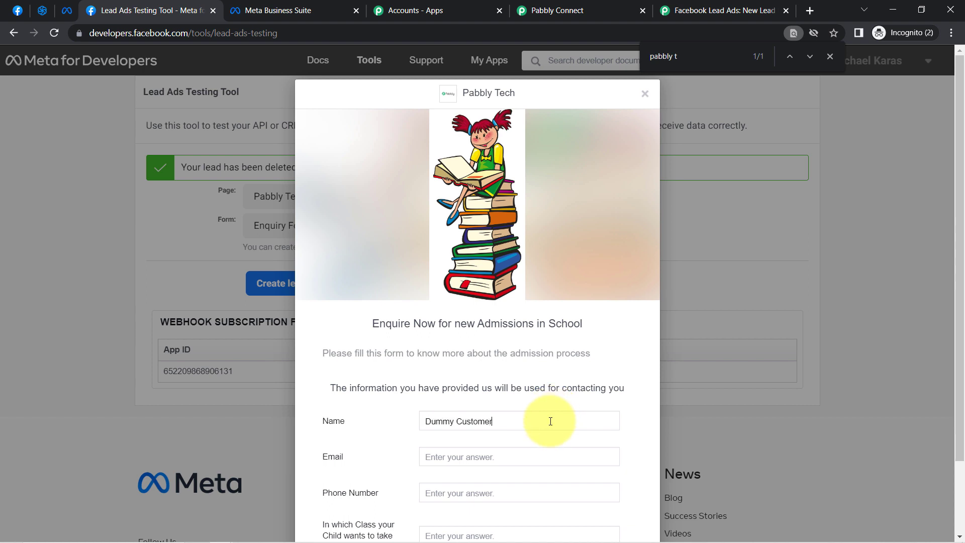
pyautogui.write('a')
pyautogui.write('9111111111')
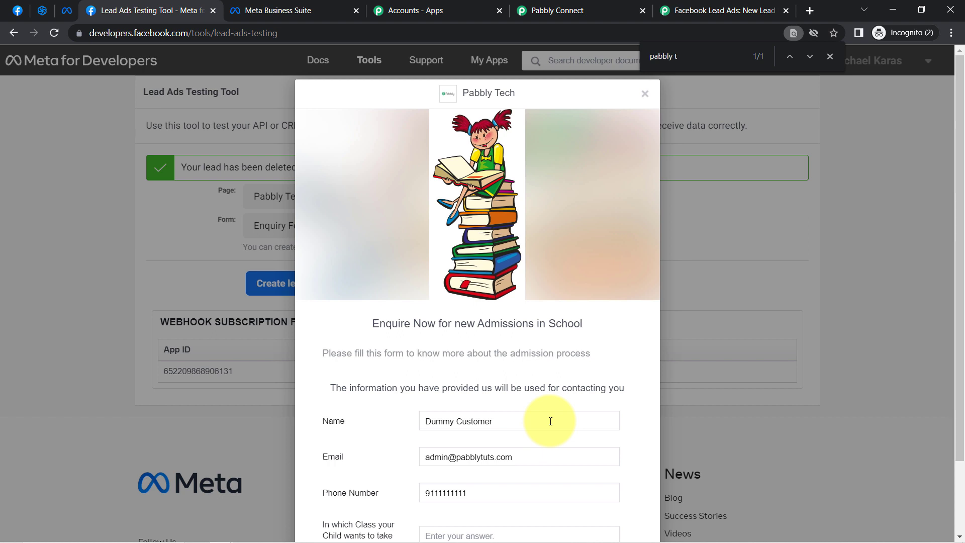
pyautogui.moveTo(960, 293); pyautogui.dragTo(960, 379)
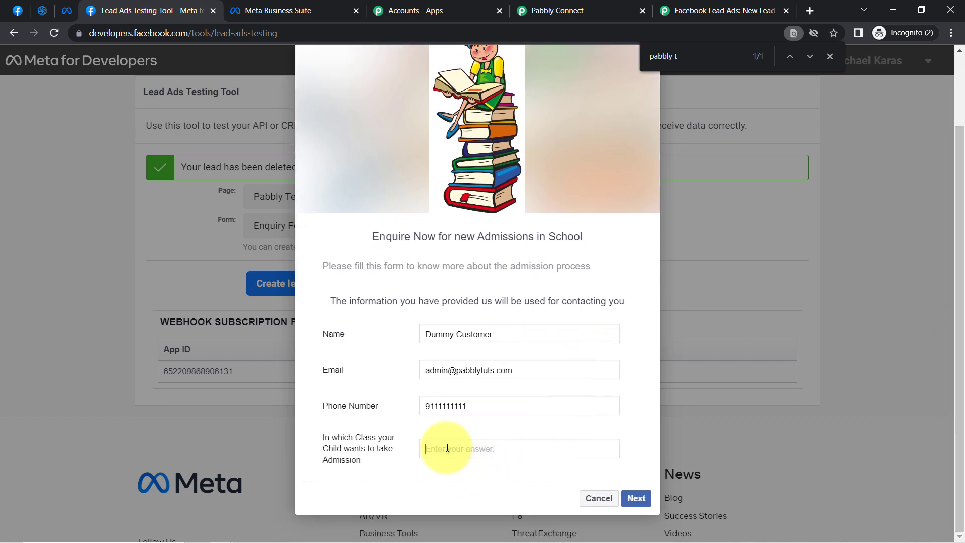
pyautogui.write('6')
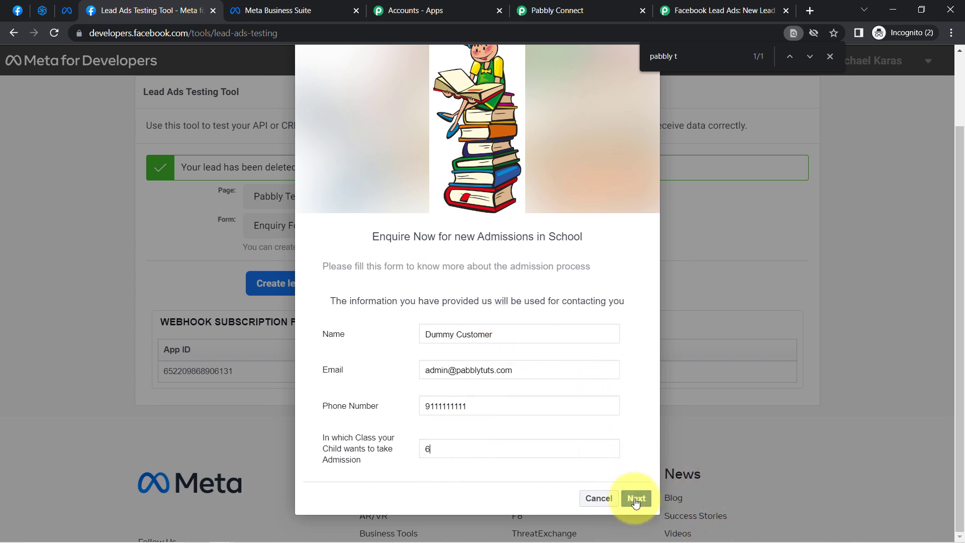
# Move the Pabbly Connect tab beside Meta Business Suite, return to the Lead Ads Testing Tool and submit the completed enquiry form
pyautogui.click(559, 6)
pyautogui.moveTo(559, 5); pyautogui.dragTo(427, 10)
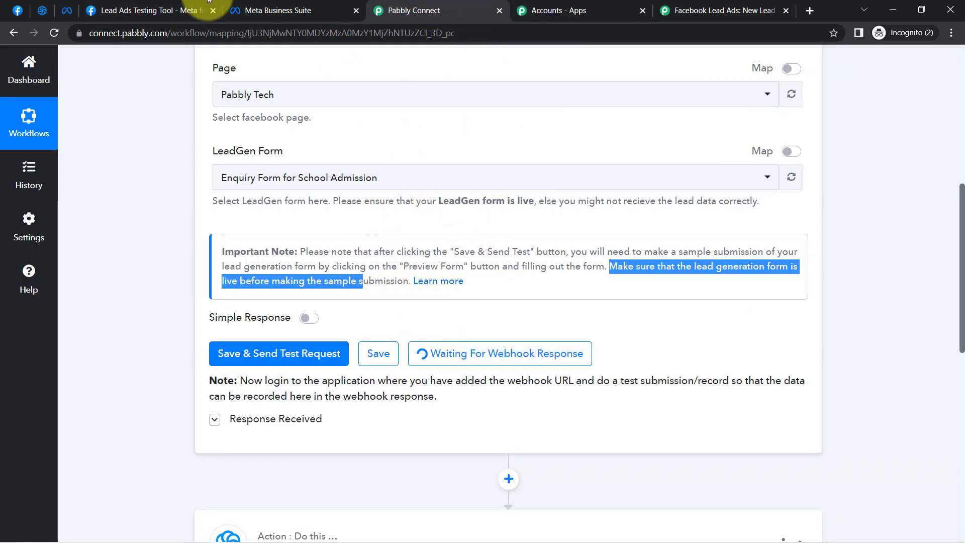
pyautogui.click(158, 5)
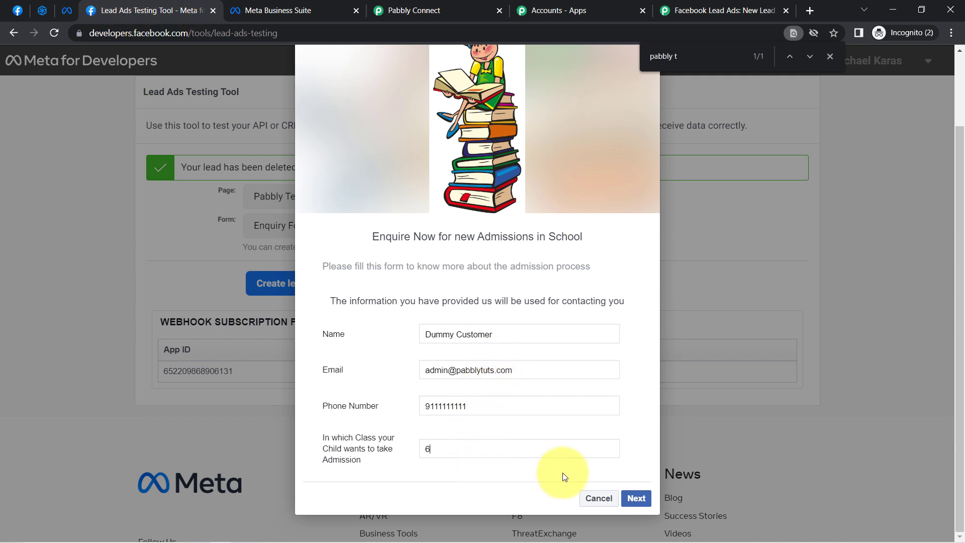
pyautogui.click(636, 499)
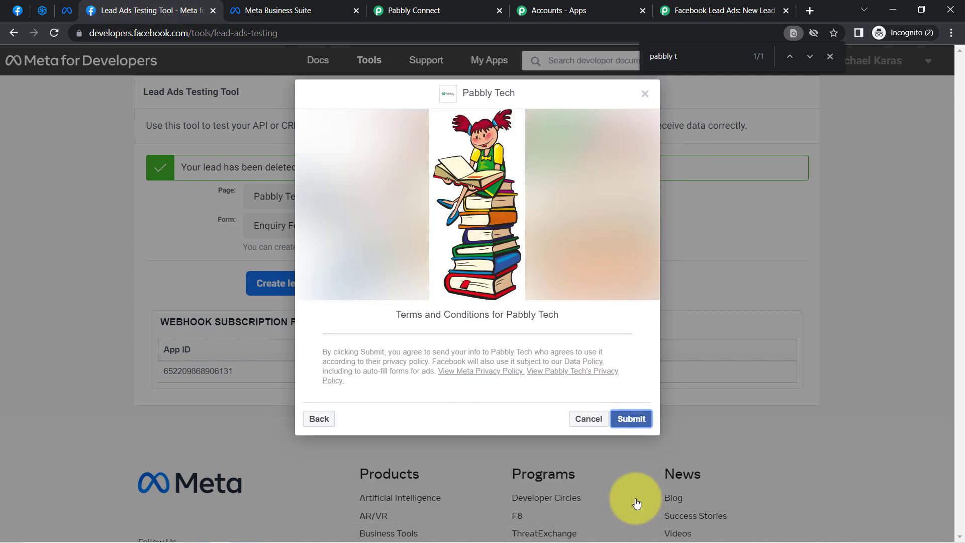
pyautogui.click(631, 424)
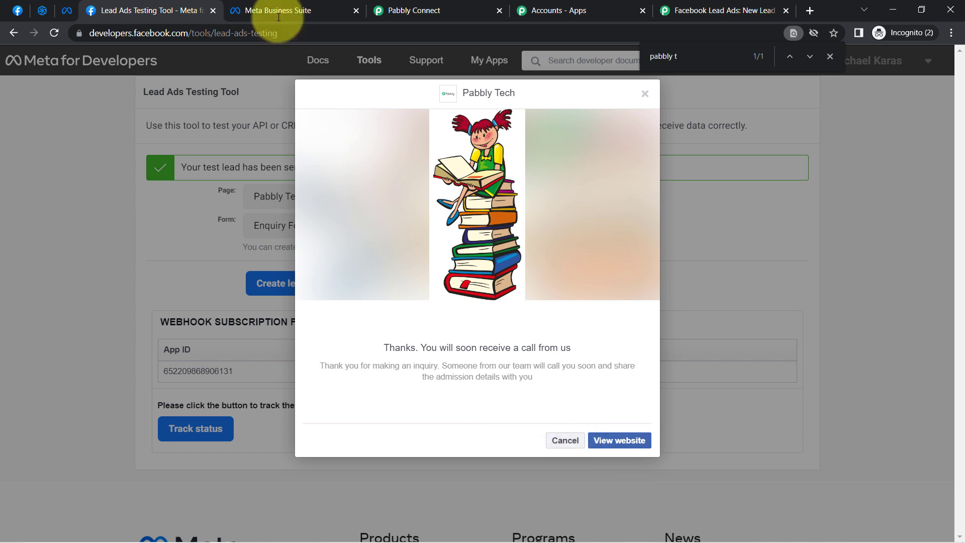
# Switch to Pabbly Connect and close the Accounts and forum thread tabs
pyautogui.click(422, 10)
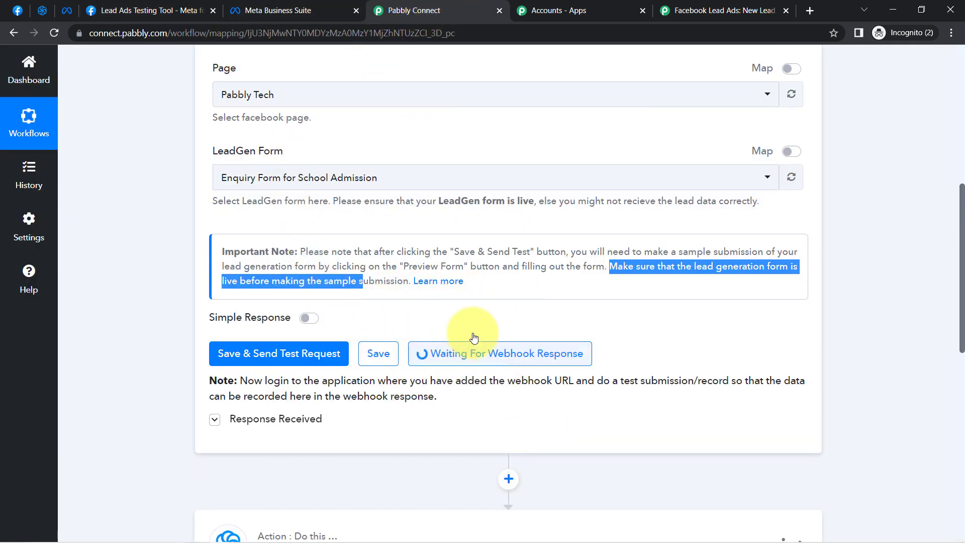
pyautogui.click(622, 8)
pyautogui.click(642, 10)
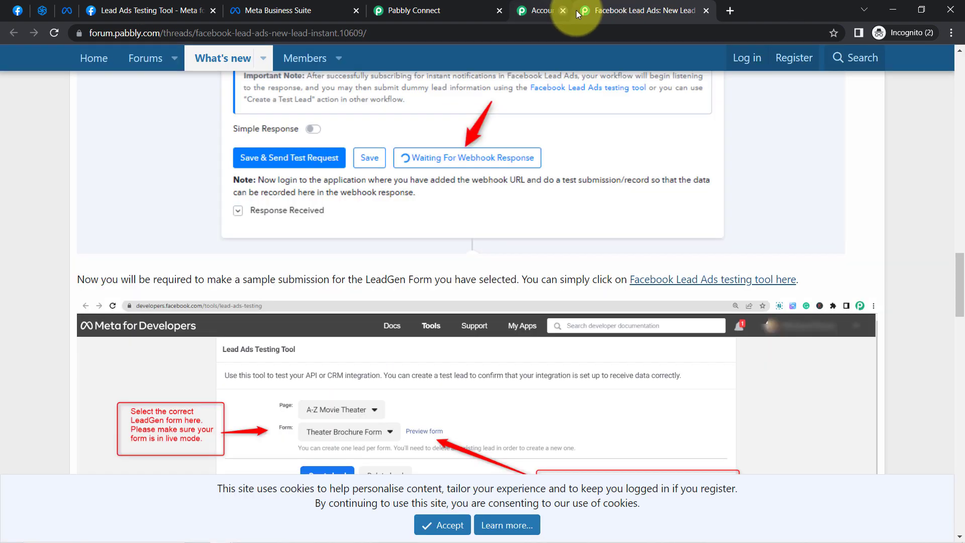
pyautogui.click(642, 11)
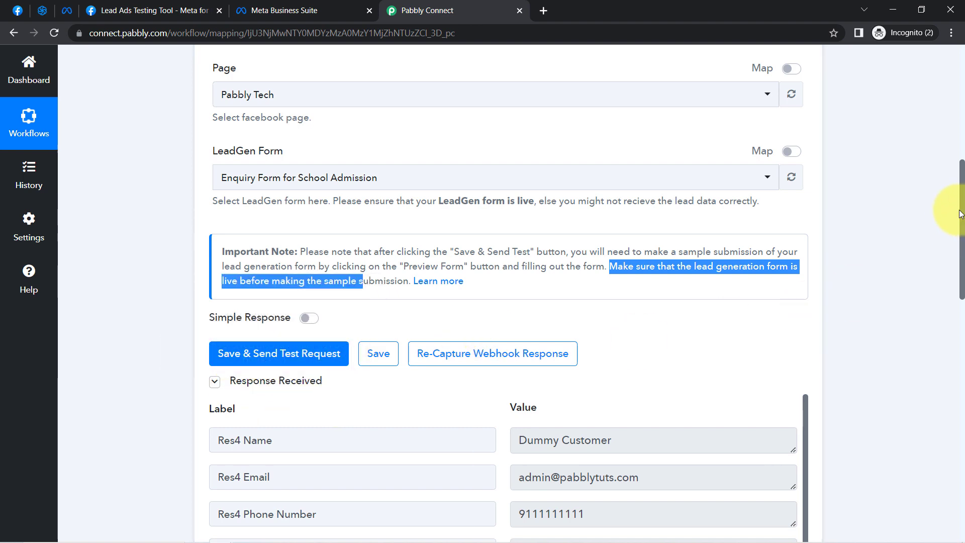
# Examine the captured webhook response, checking the lead's name, email, phone number, admission class and created time
pyautogui.moveTo(960, 214); pyautogui.dragTo(959, 299)
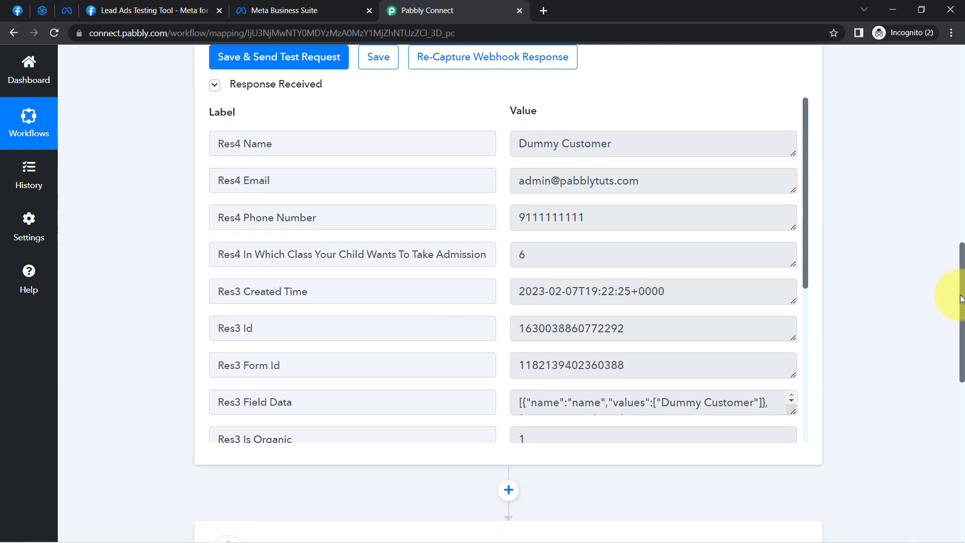
pyautogui.moveTo(517, 144); pyautogui.dragTo(627, 139)
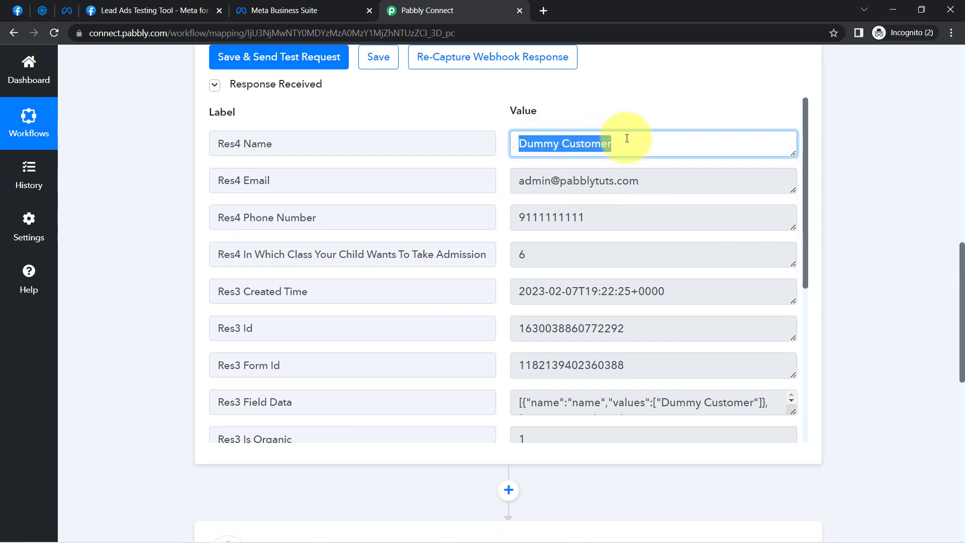
pyautogui.moveTo(542, 177); pyautogui.dragTo(646, 181)
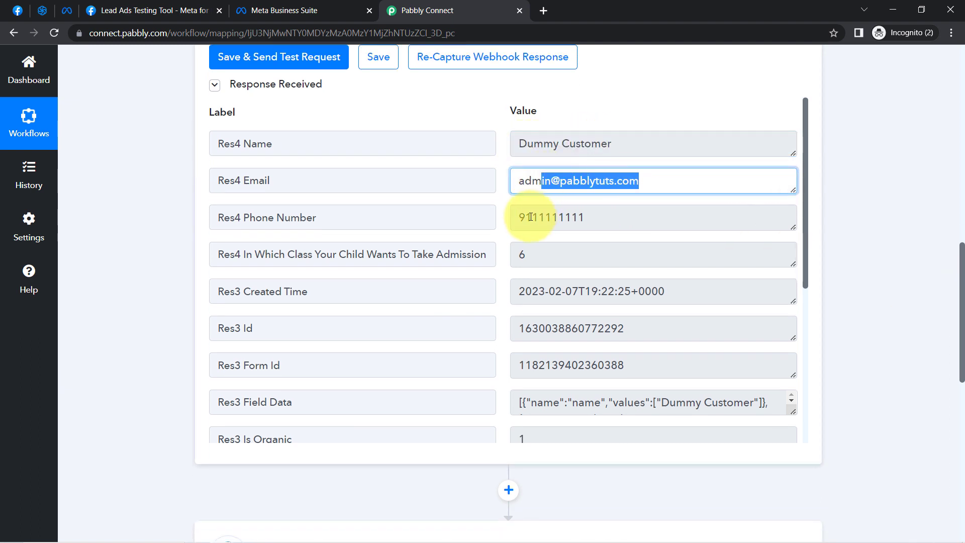
pyautogui.moveTo(517, 218); pyautogui.dragTo(611, 218)
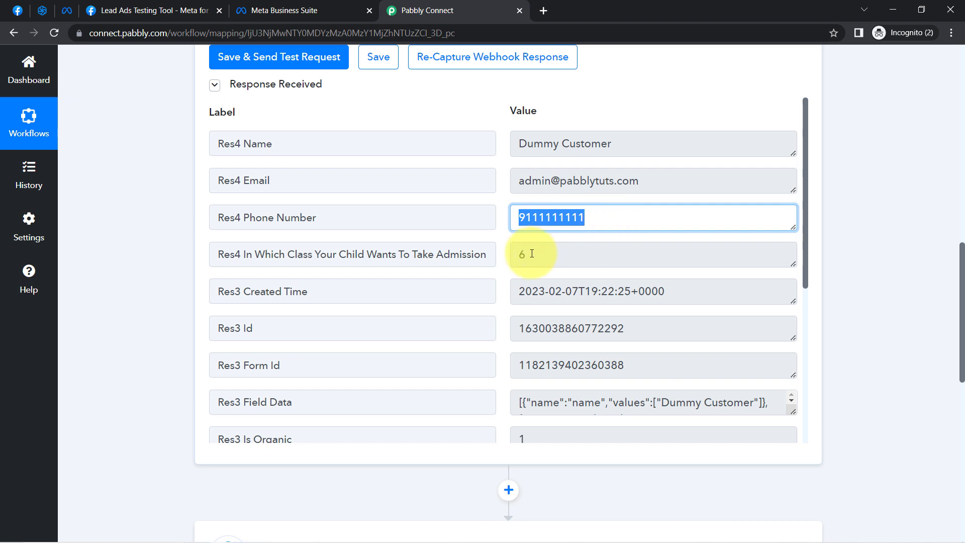
pyautogui.moveTo(517, 254); pyautogui.dragTo(658, 291)
pyautogui.scroll(-5, 798, 215)
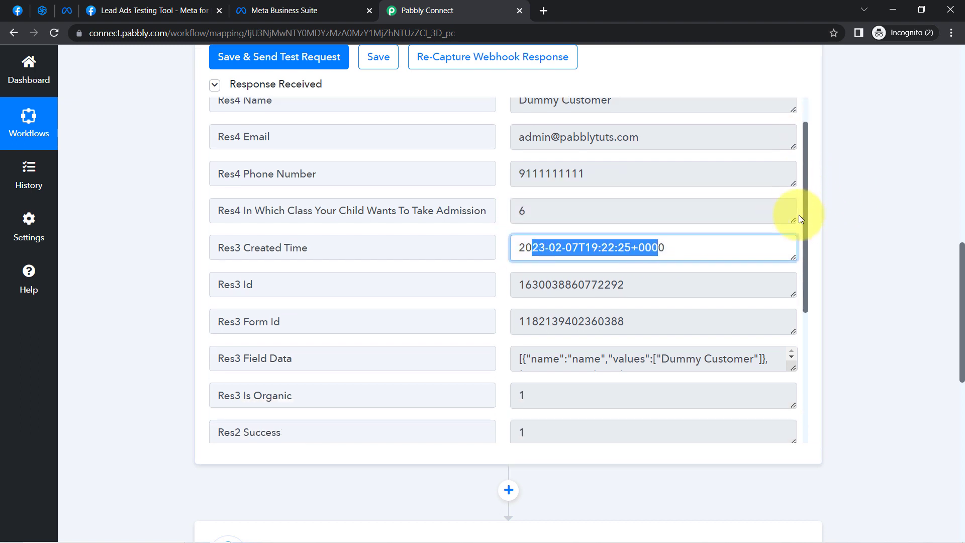
# Set the Sendinblue action event to Create or Update Contact and open its account connection settings
pyautogui.scroll(2, 764, 180)
pyautogui.scroll(3, 764, 179)
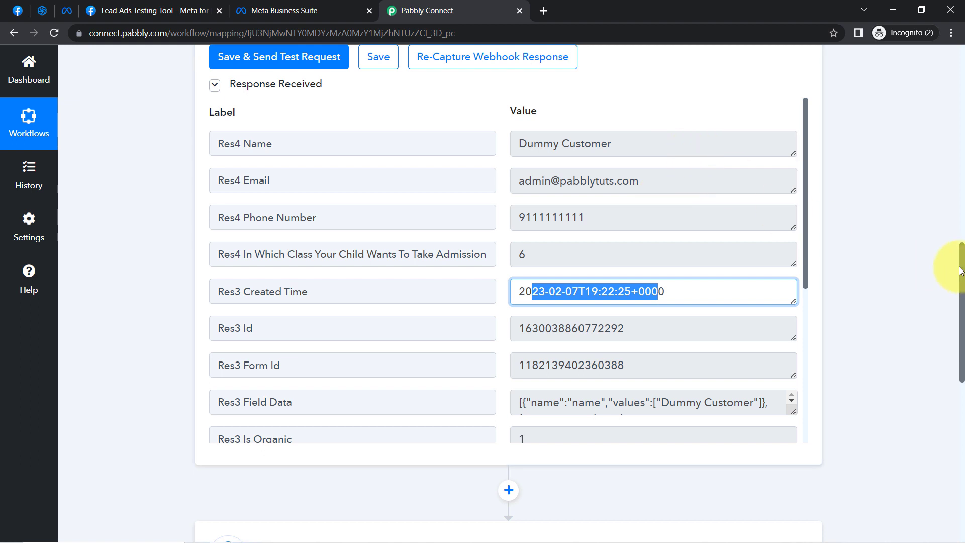
pyautogui.moveTo(961, 264); pyautogui.dragTo(948, 383)
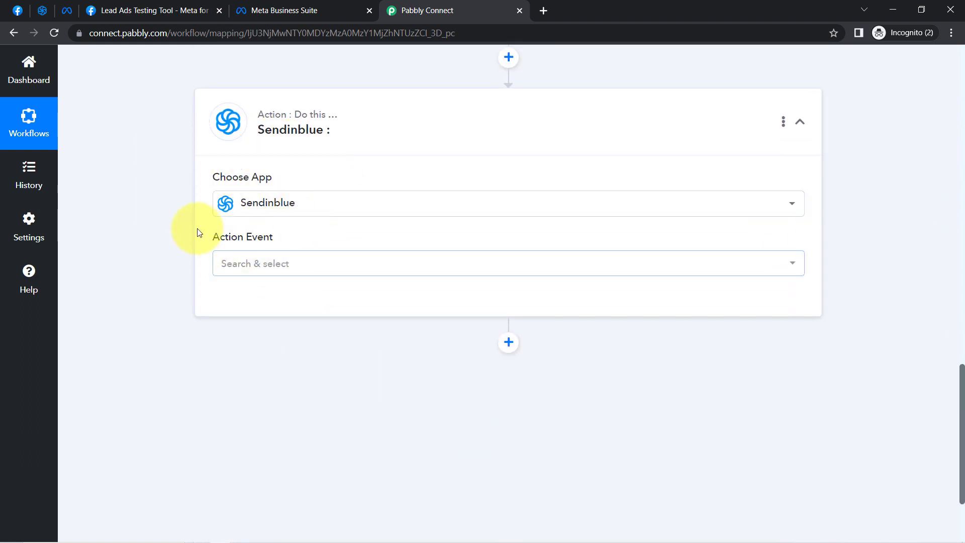
pyautogui.click(239, 270)
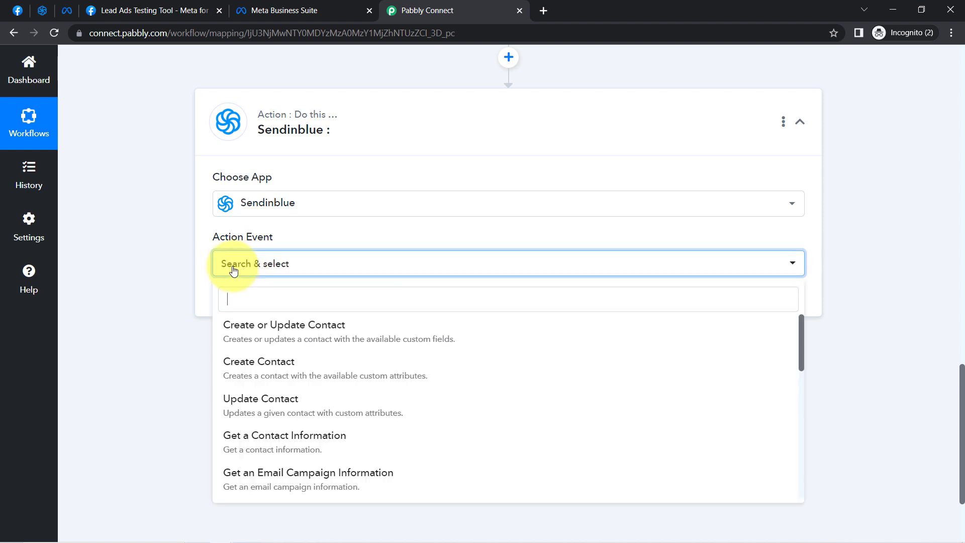
pyautogui.click(277, 336)
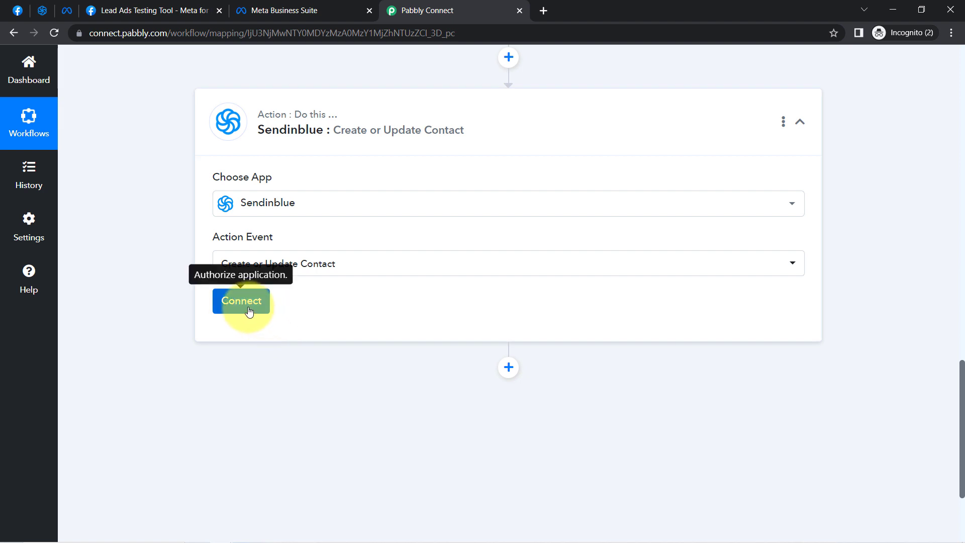
pyautogui.click(246, 304)
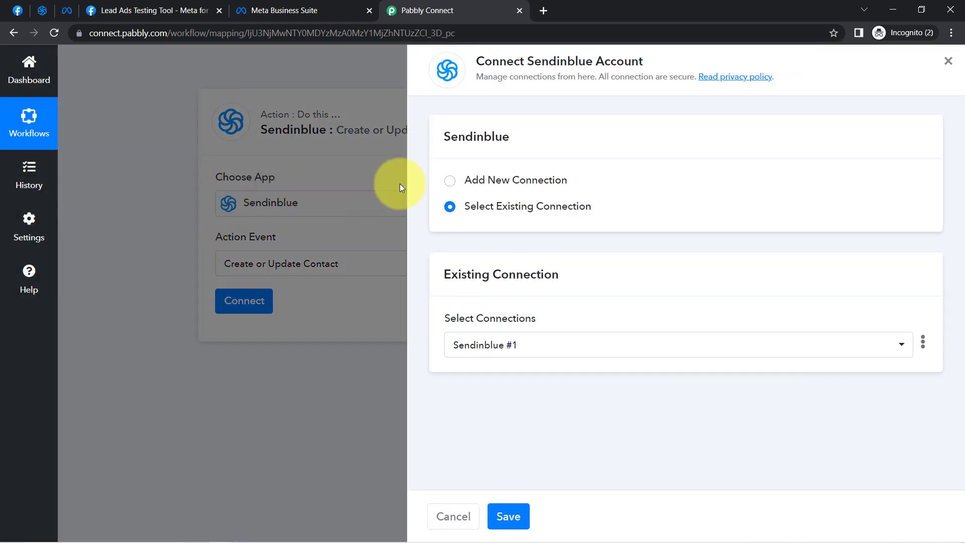
# Choose to add a new Sendinblue connection and open Sendinblue's SMTP & API settings in a new tab
pyautogui.click(537, 186)
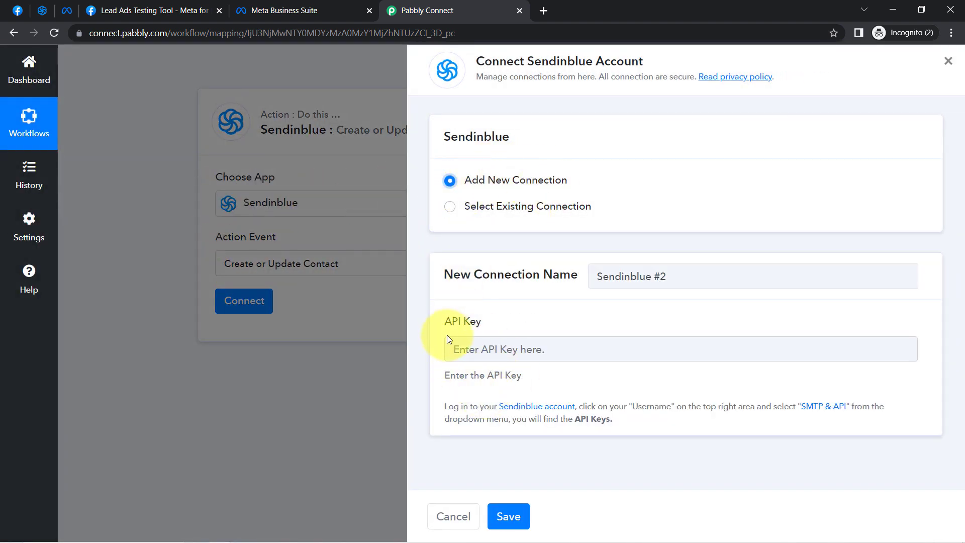
pyautogui.moveTo(444, 328); pyautogui.dragTo(489, 328)
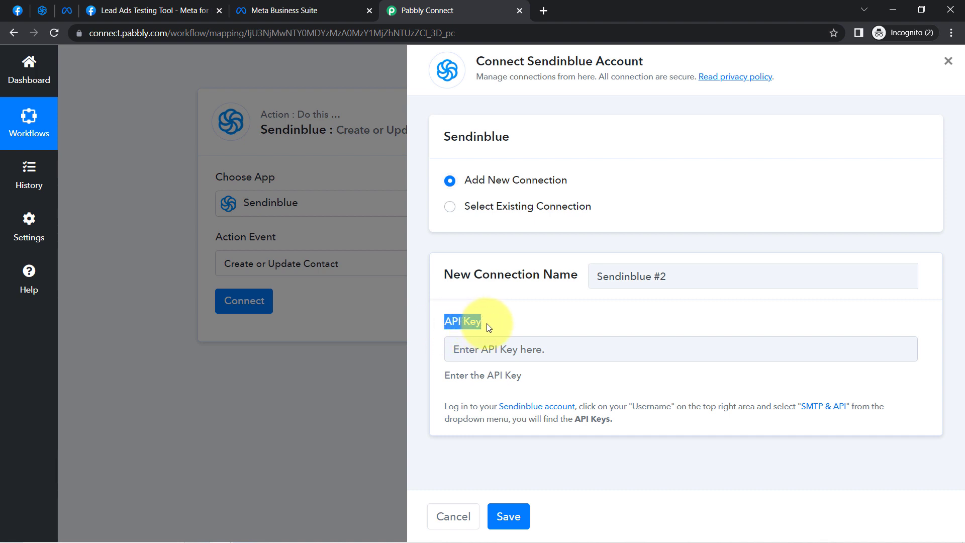
pyautogui.rightClick(817, 405)
pyautogui.click(834, 410)
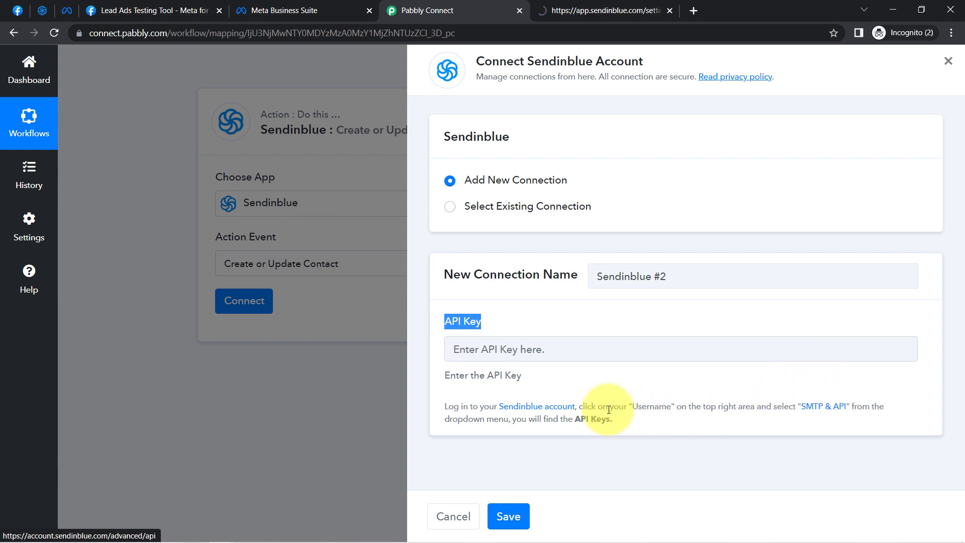
pyautogui.click(591, 9)
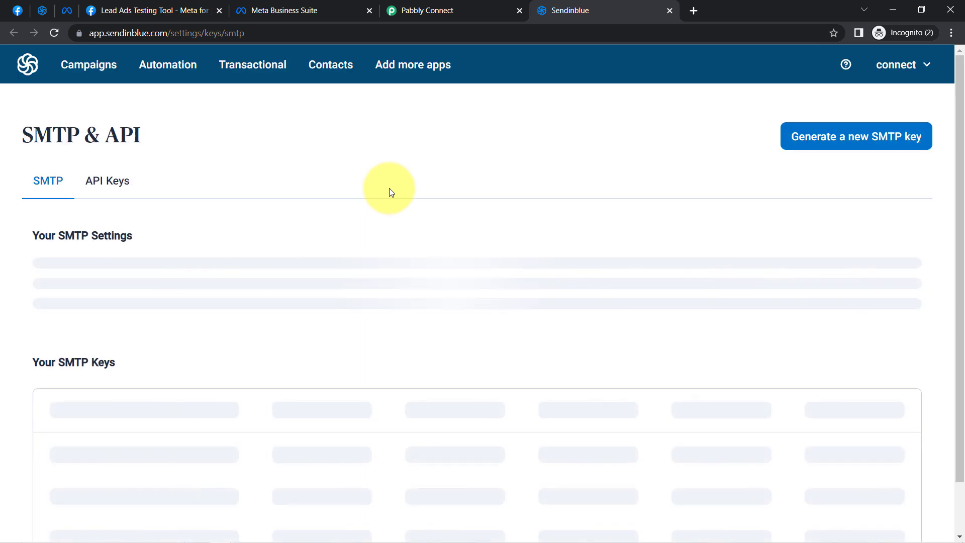
# Open the form for generating a new API key in Sendinblue, then return to Pabbly Connect
pyautogui.click(112, 184)
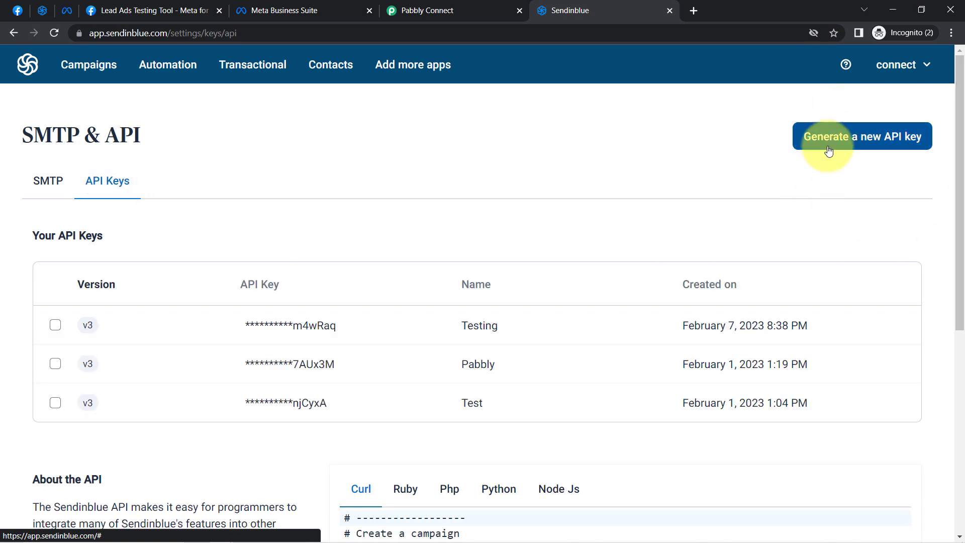
pyautogui.click(857, 142)
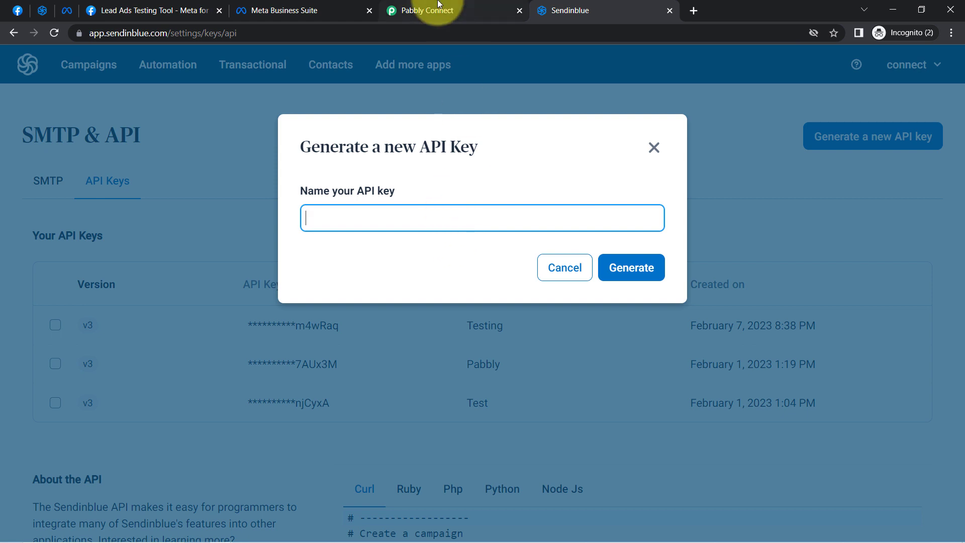
pyautogui.click(437, 7)
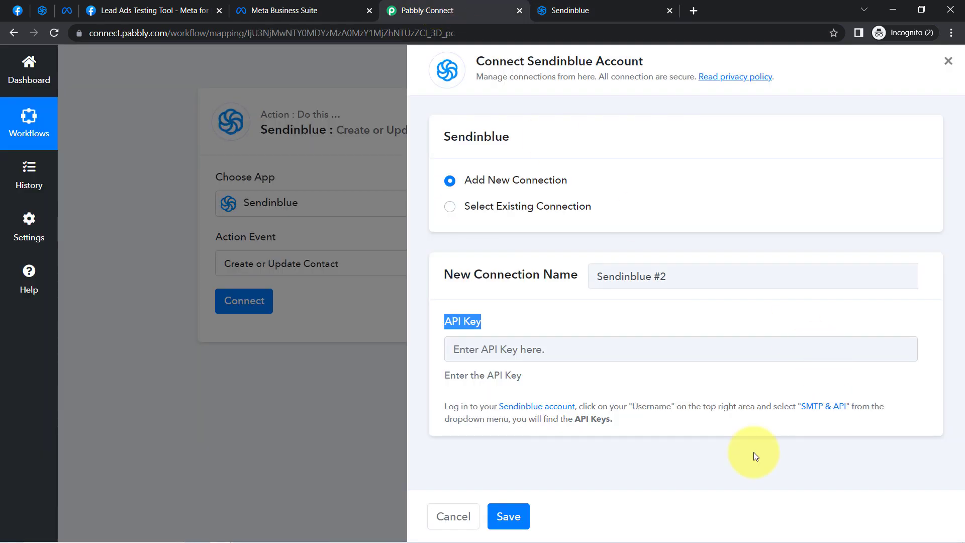
pyautogui.click(594, 4)
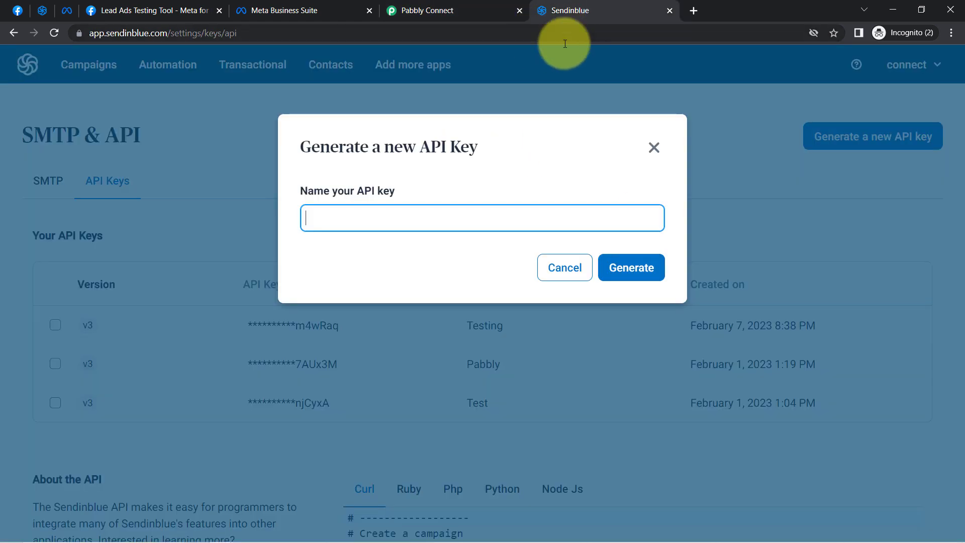
pyautogui.click(417, 5)
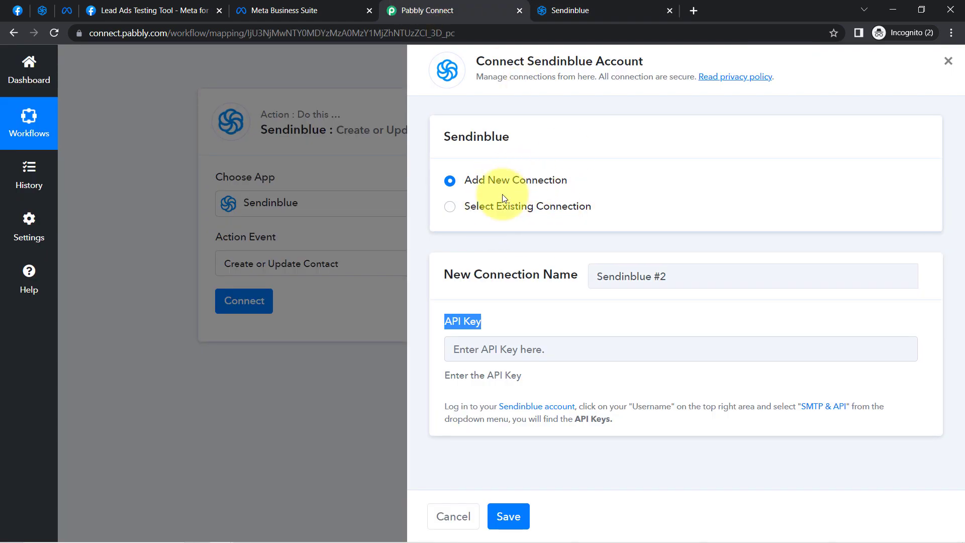
# Connect the Sendinblue action using the existing connection Sendinblue #1 and save it
pyautogui.click(478, 206)
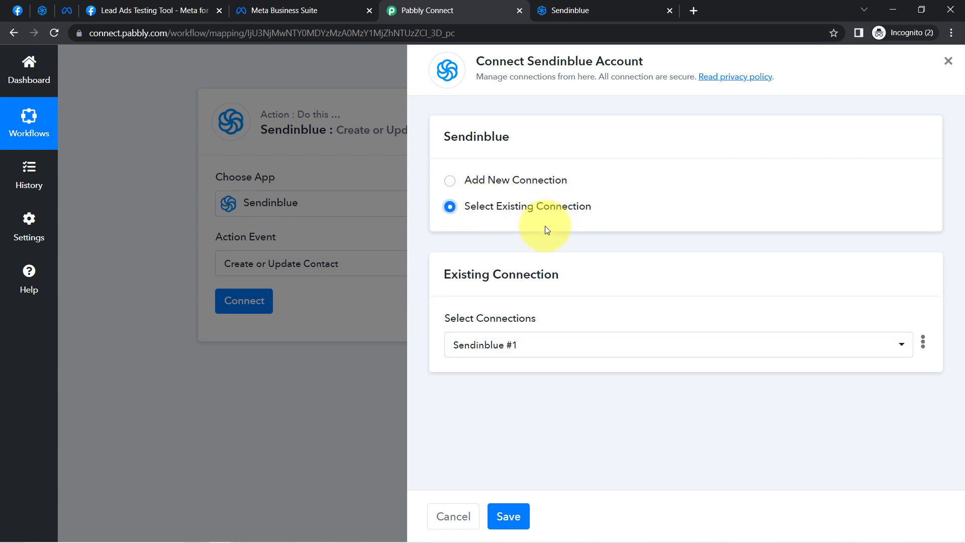
pyautogui.click(513, 512)
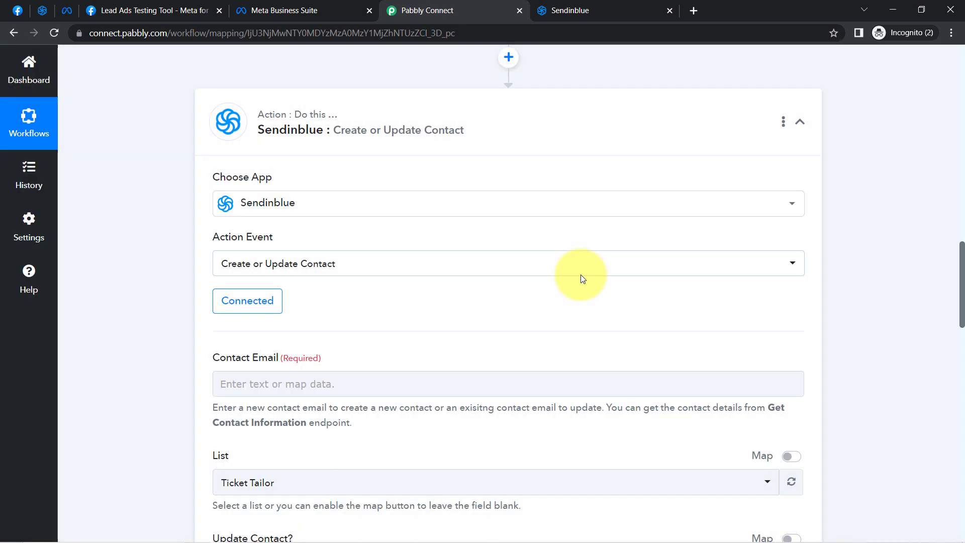
pyautogui.click(622, 5)
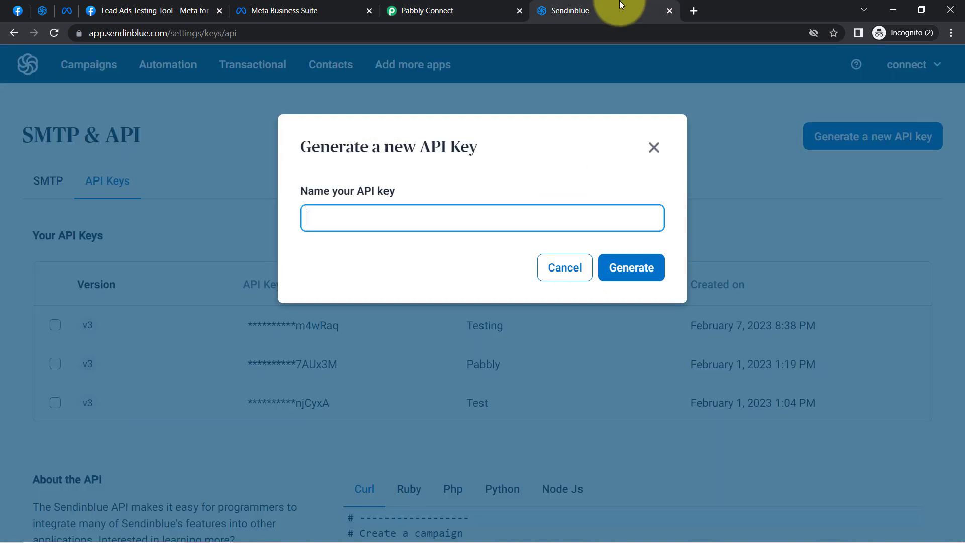
pyautogui.click(438, 3)
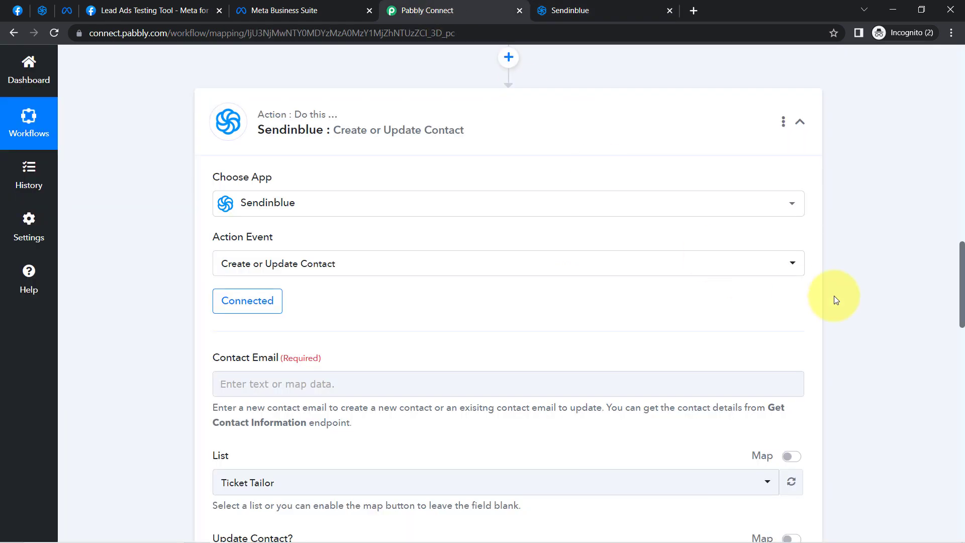
# Map the Contact Email field to the Res4 Email value from the Facebook Lead Ads response
pyautogui.moveTo(963, 256); pyautogui.dragTo(960, 291)
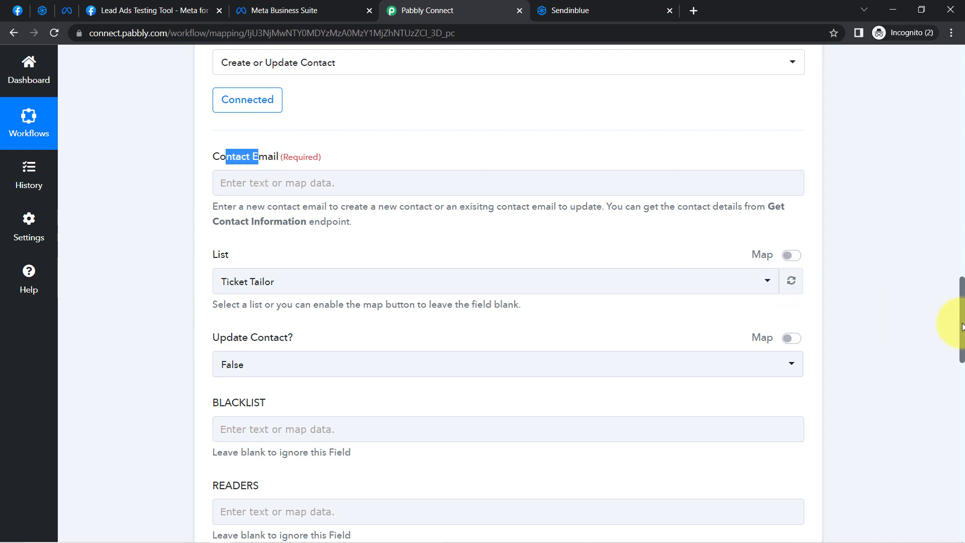
pyautogui.moveTo(961, 327); pyautogui.dragTo(943, 210)
pyautogui.tripleClick(560, 138)
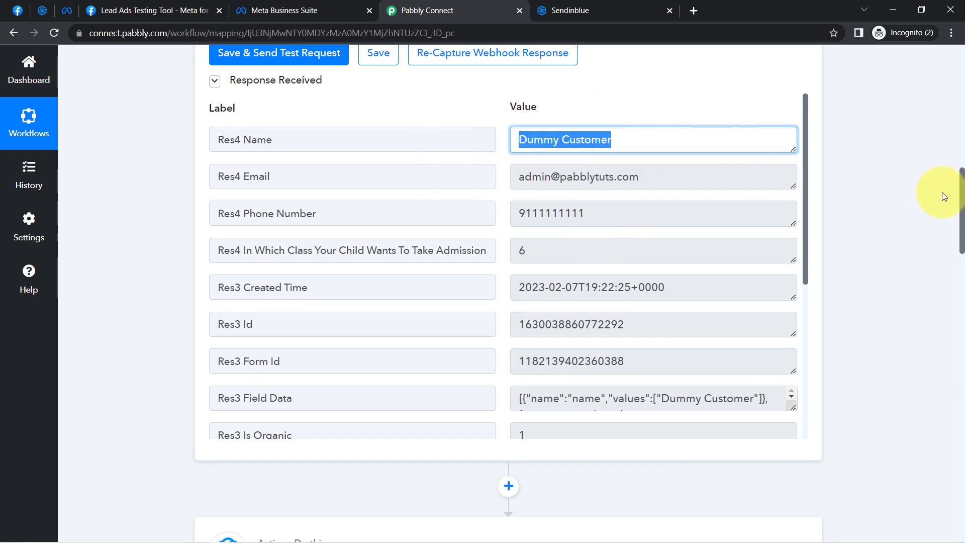
pyautogui.moveTo(961, 197); pyautogui.dragTo(950, 291)
pyautogui.click(244, 255)
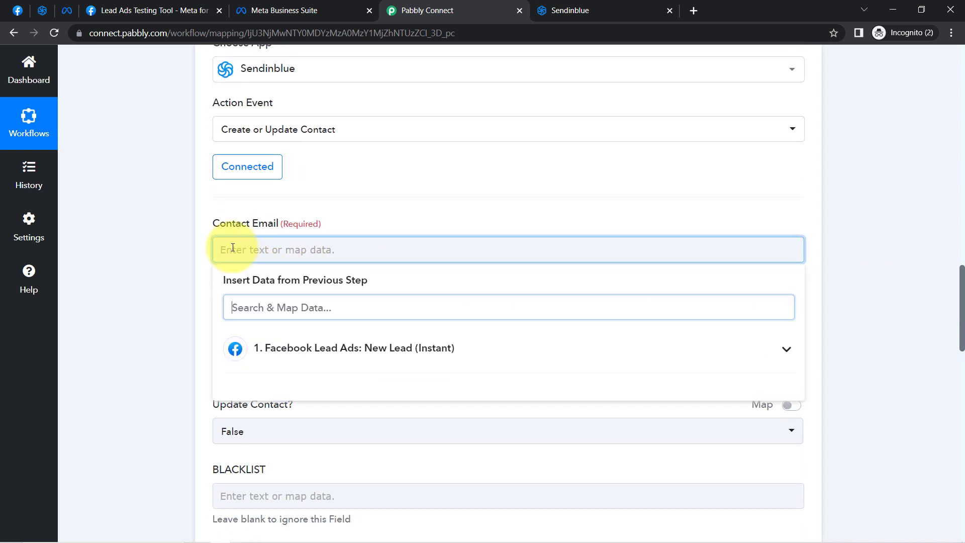
pyautogui.click(252, 351)
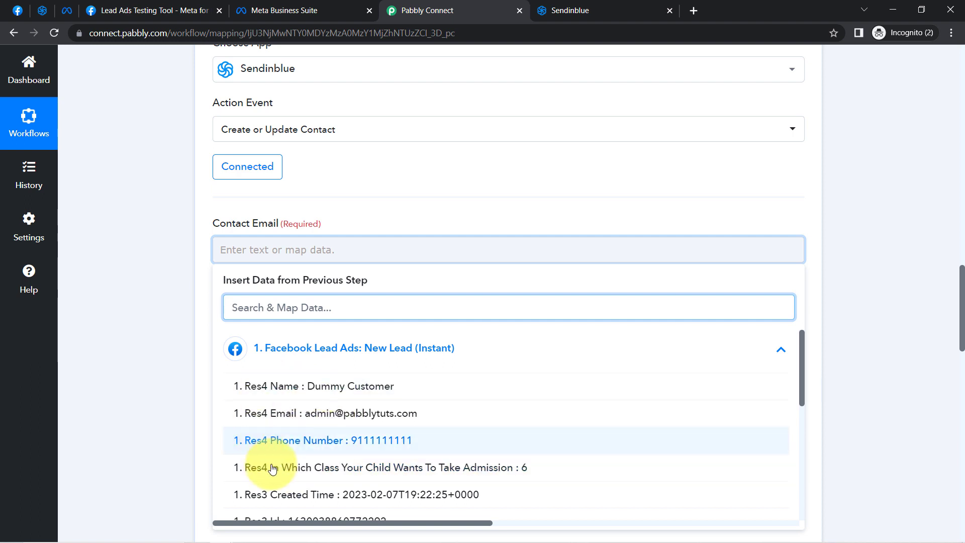
pyautogui.click(299, 414)
pyautogui.click(131, 304)
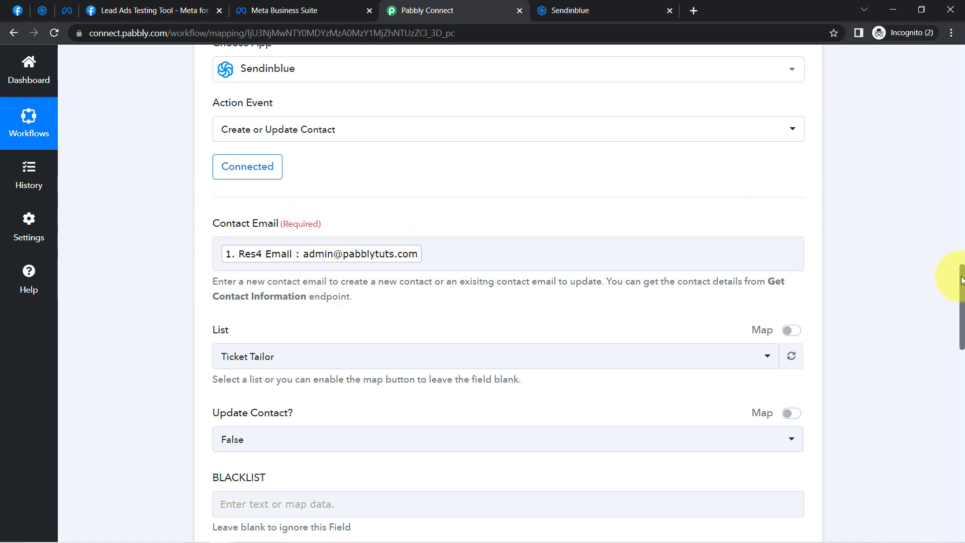
# Switch to Sendinblue's contacts area, examine the available contact lists, and return to Pabbly Connect
pyautogui.scroll(-3, 961, 284)
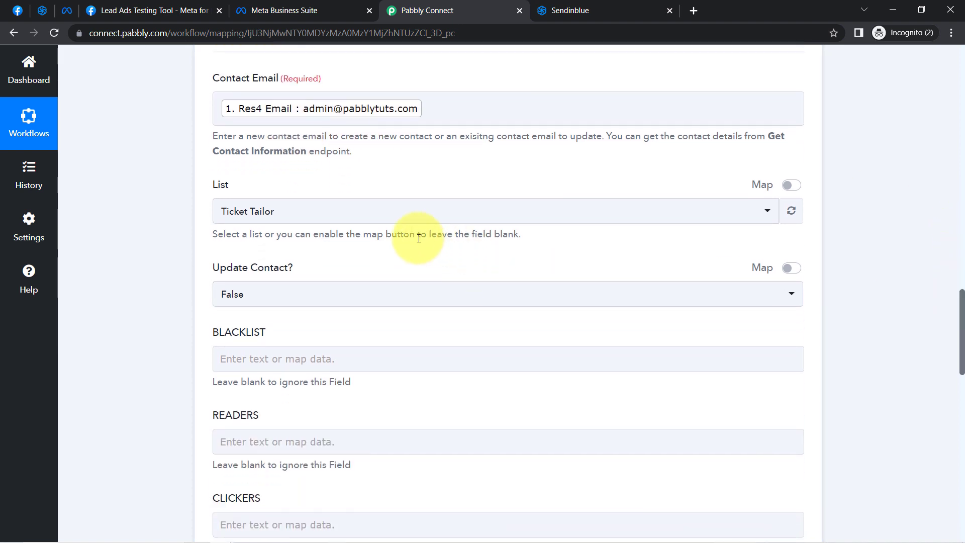
pyautogui.click(39, 16)
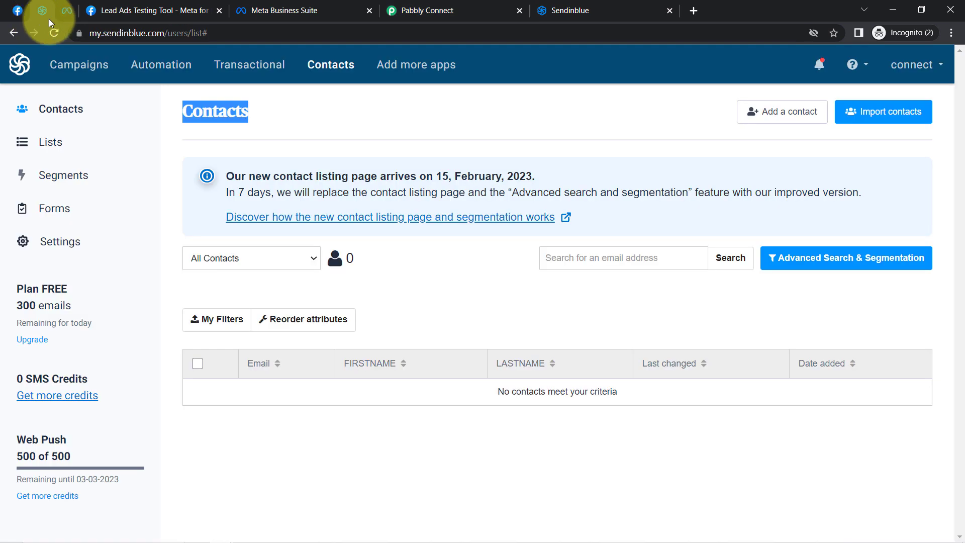
pyautogui.click(76, 139)
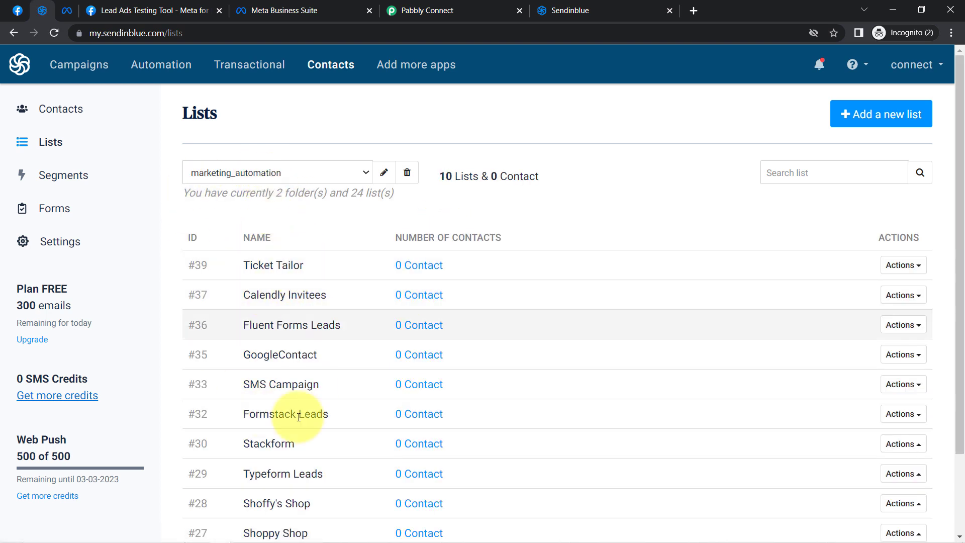
pyautogui.click(427, 10)
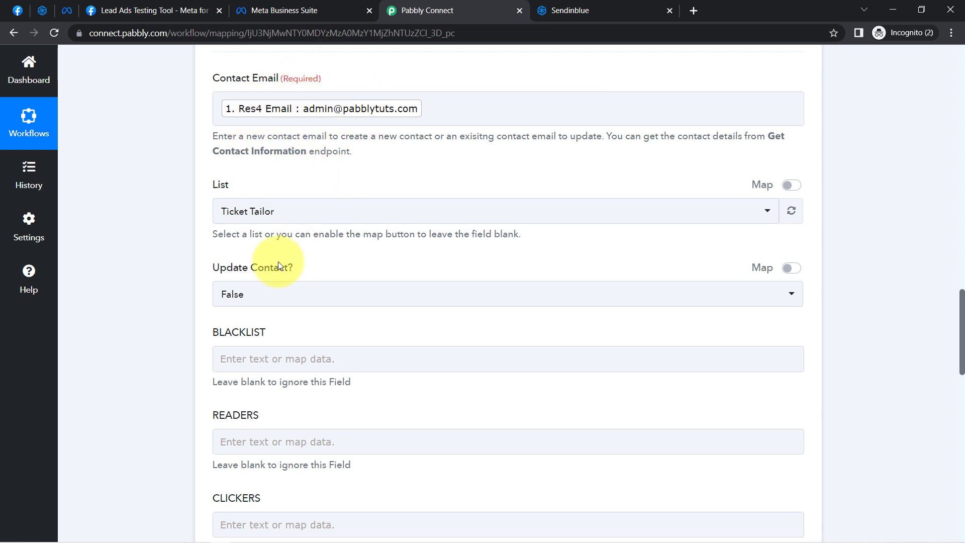
# Choose Ticket Tailor as the contact list and keep Update Contact set to False
pyautogui.click(229, 216)
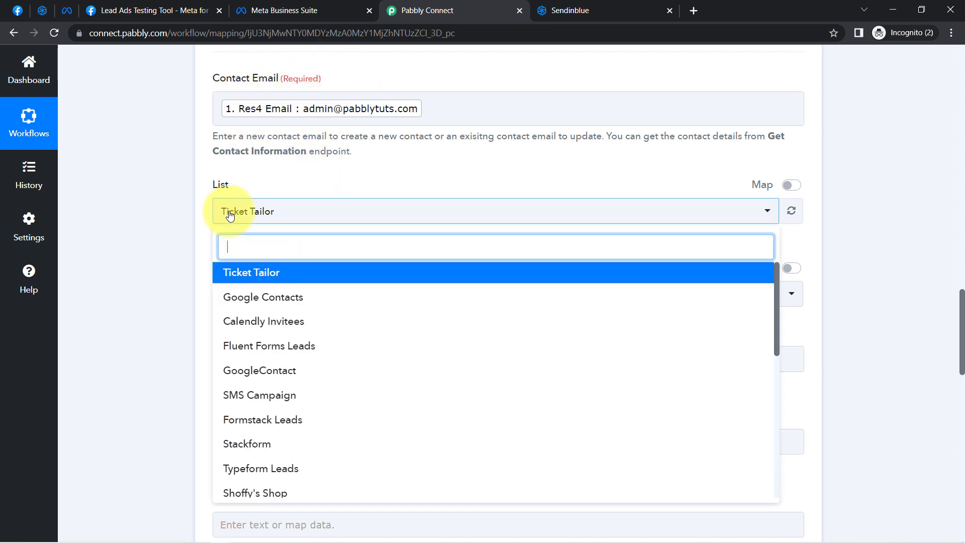
pyautogui.click(259, 280)
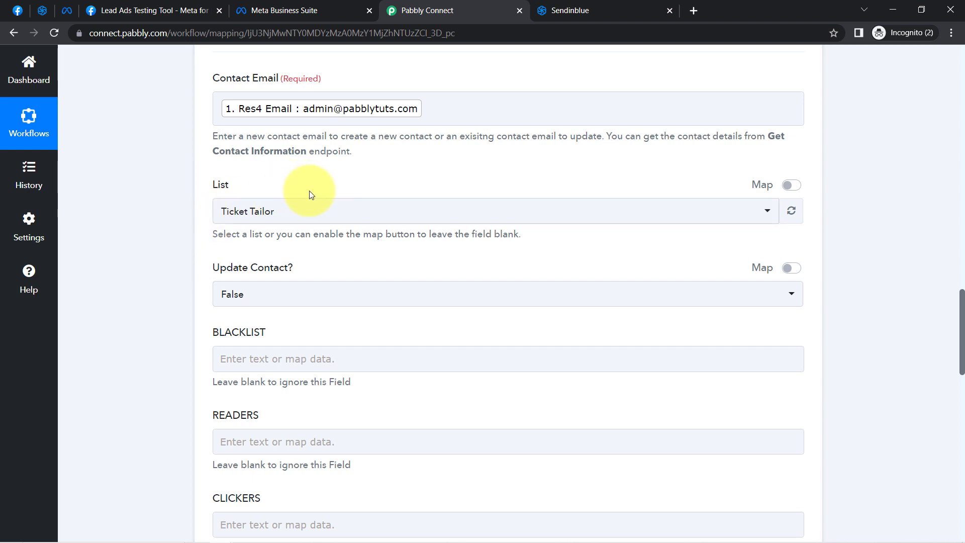
pyautogui.click(237, 299)
pyautogui.click(134, 337)
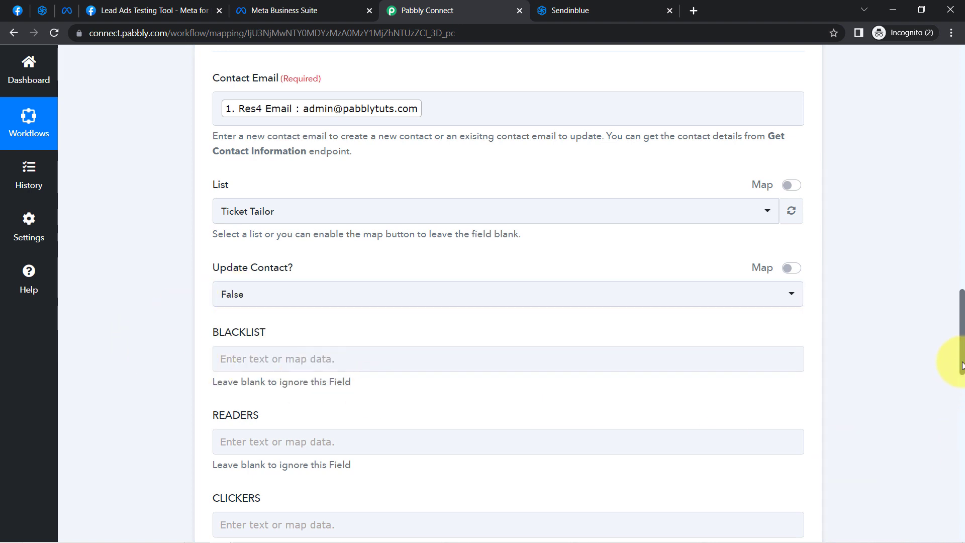
# Search the Facebook lead data for "name" and map Res4 Name to the LASTNAME field
pyautogui.moveTo(961, 366); pyautogui.dragTo(941, 430)
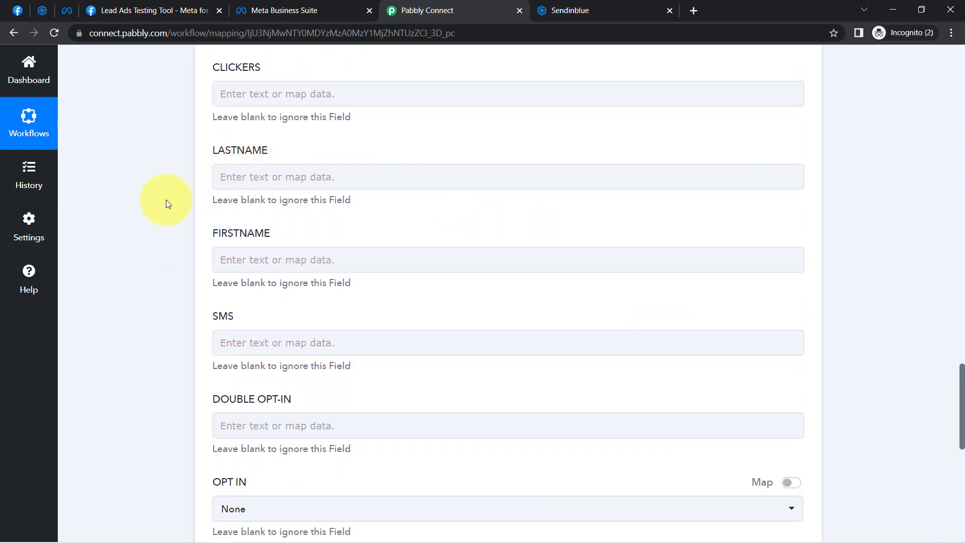
pyautogui.click(255, 176)
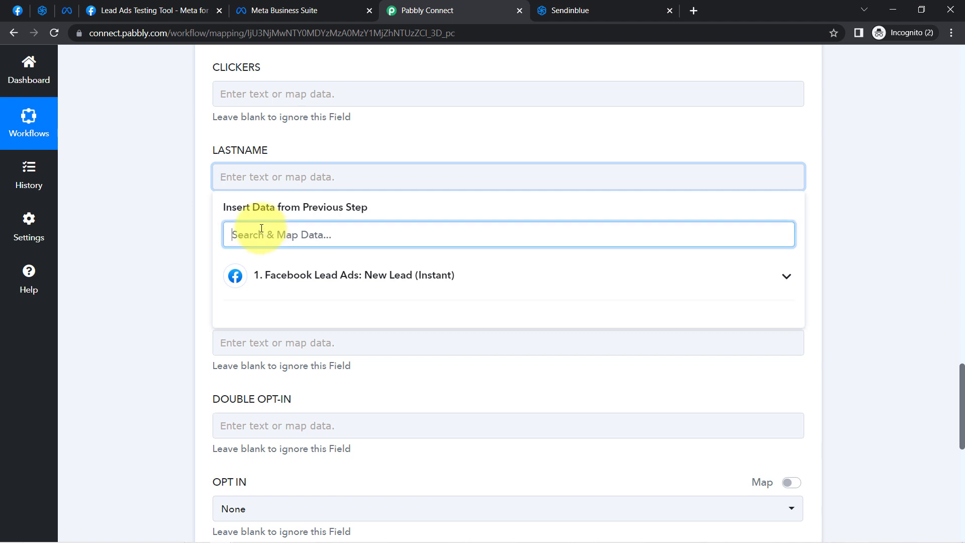
pyautogui.write('nam')
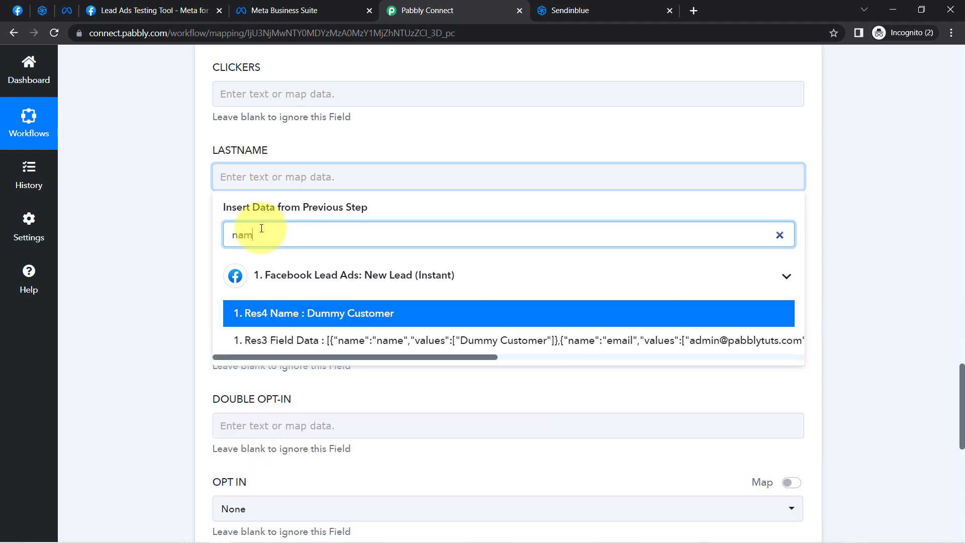
pyautogui.write('e')
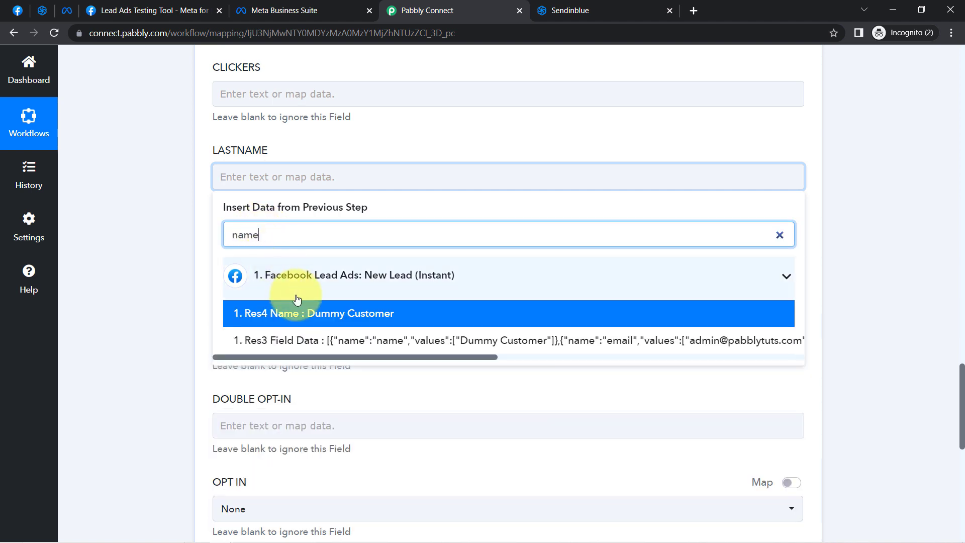
pyautogui.click(321, 312)
pyautogui.click(177, 239)
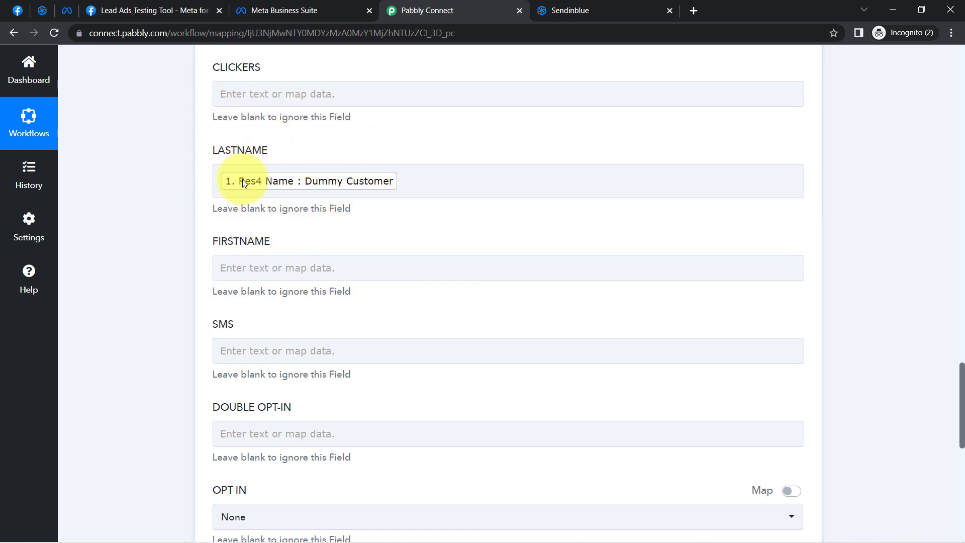
# Clear the mapped Res4 Name value from the LASTNAME field
pyautogui.click(430, 184)
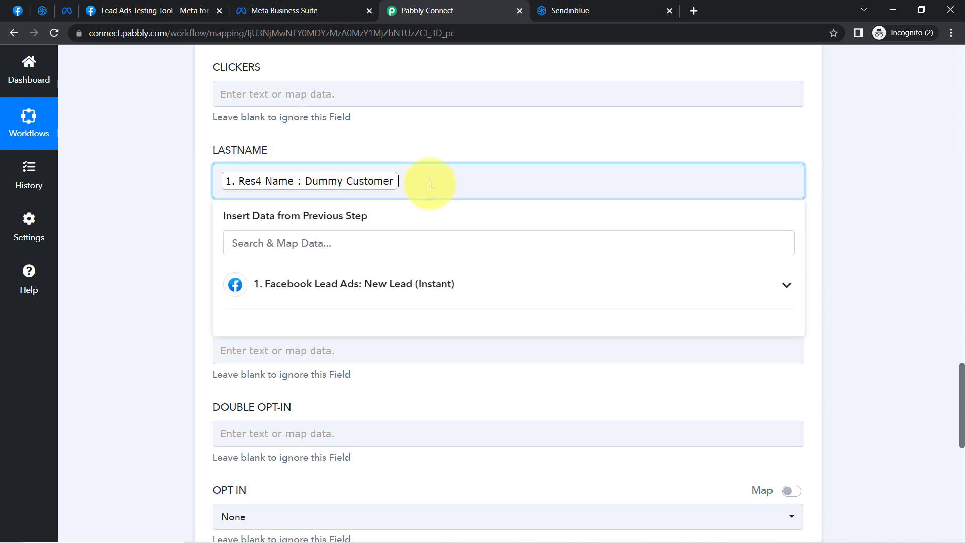
pyautogui.press('BackSpace')
pyautogui.click(152, 246)
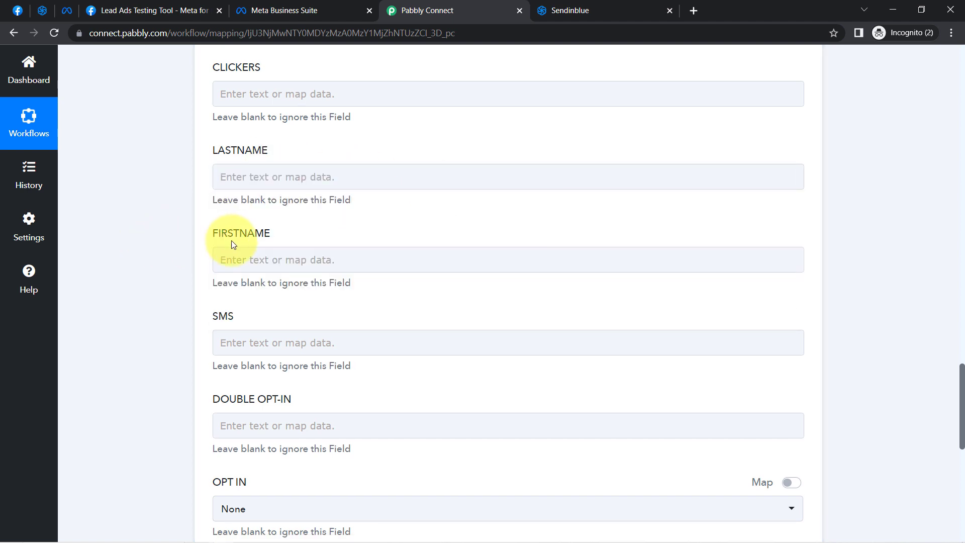
# Search the Facebook lead data for "dumm" and map Res4 Name to the FIRSTNAME field
pyautogui.click(238, 266)
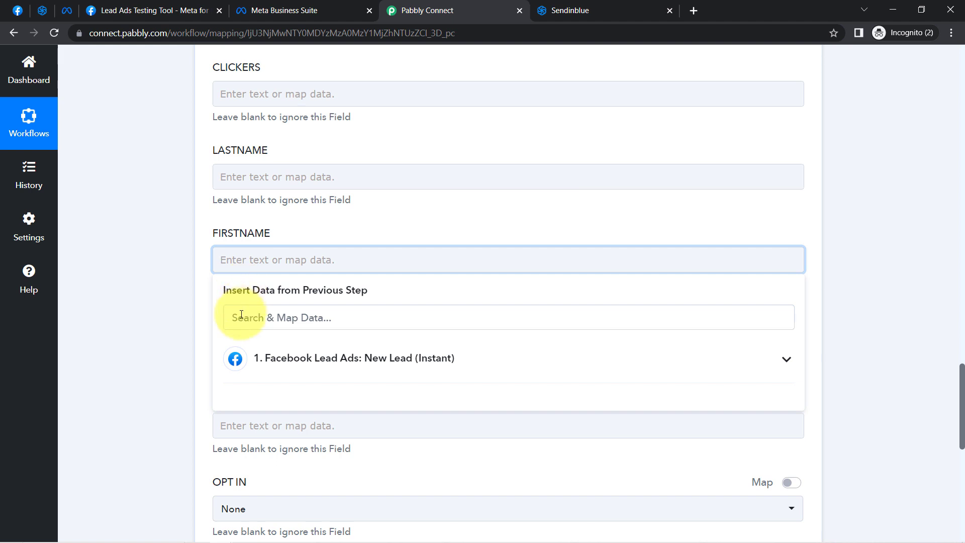
pyautogui.click(239, 317)
pyautogui.write('dumm')
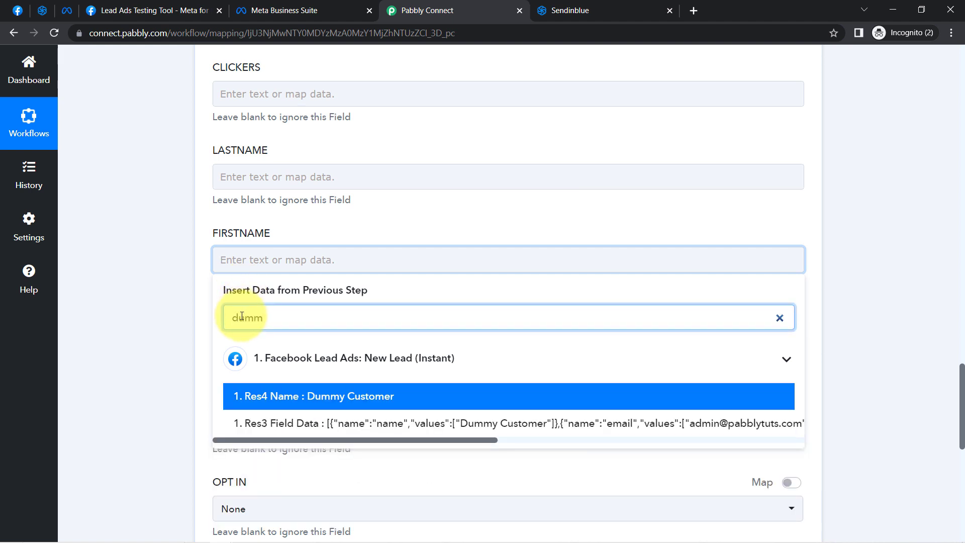
pyautogui.click(276, 398)
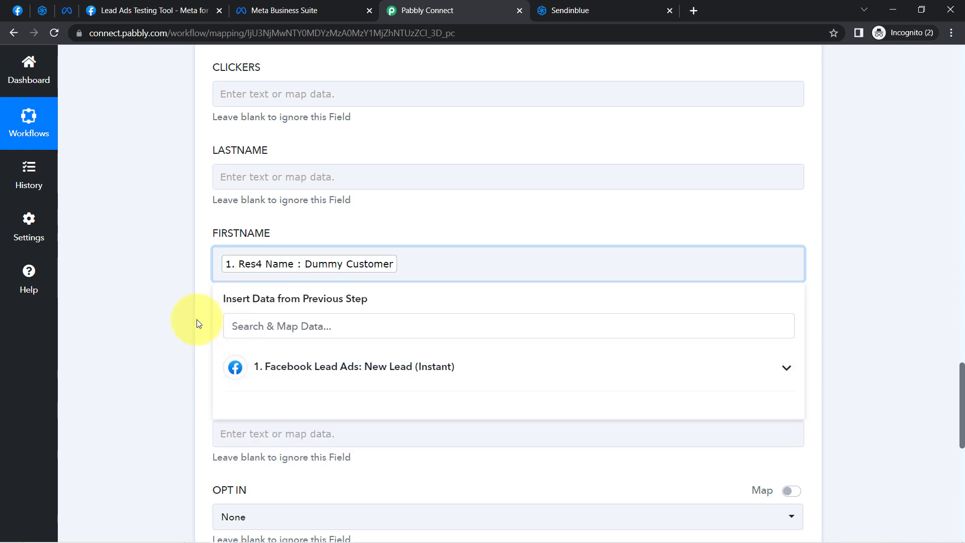
pyautogui.click(161, 314)
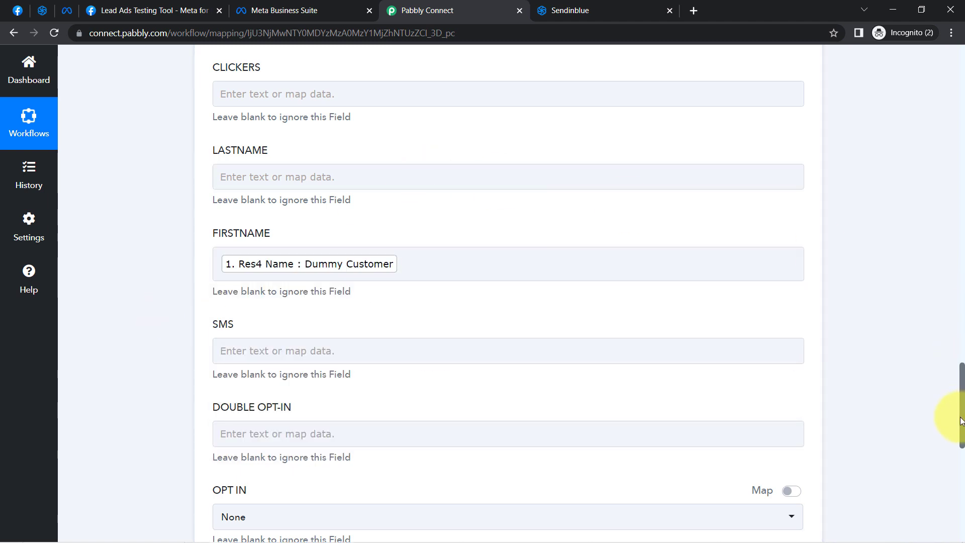
# Examine the captured Facebook lead response values against the remaining unmapped Sendinblue contact fields
pyautogui.moveTo(961, 422); pyautogui.dragTo(930, 242)
pyautogui.moveTo(805, 152)
pyautogui.mouseDown()
pyautogui.moveTo(804, 211)
pyautogui.moveTo(783, 288)
pyautogui.moveTo(784, 156)
pyautogui.moveTo(796, 144)
pyautogui.mouseUp()
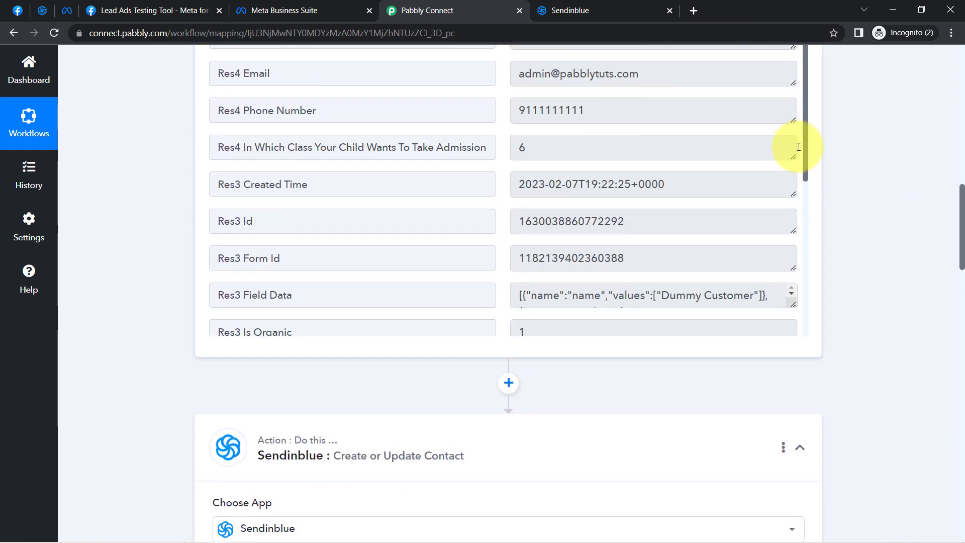
pyautogui.moveTo(962, 211); pyautogui.dragTo(948, 389)
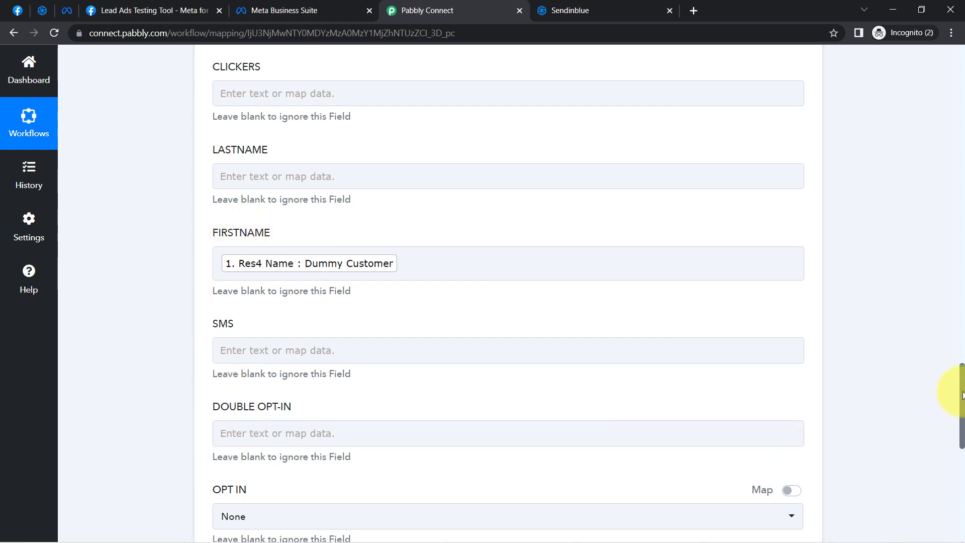
pyautogui.moveTo(961, 394); pyautogui.dragTo(961, 433)
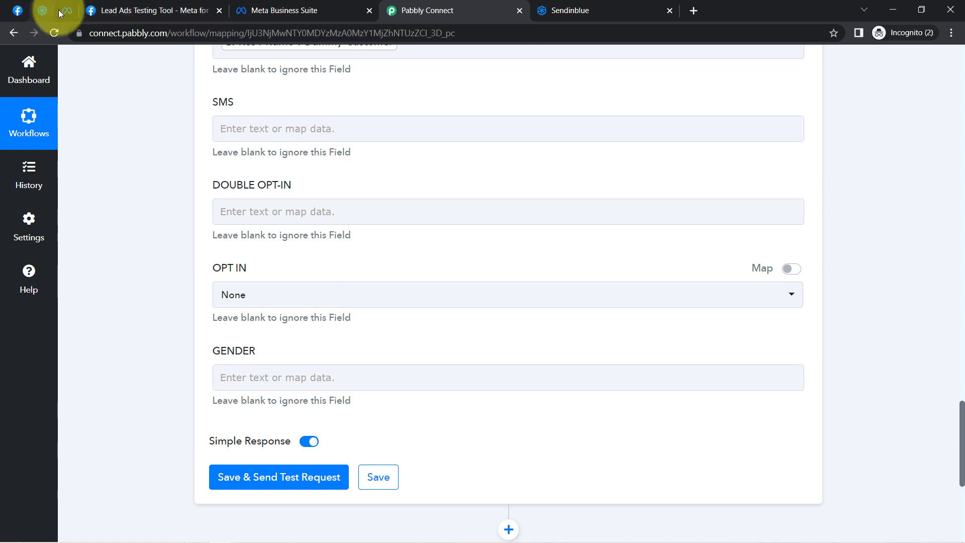
# Switch to Sendinblue's contacts page, check the existing contact records, and return to Pabbly Connect
pyautogui.click(343, 9)
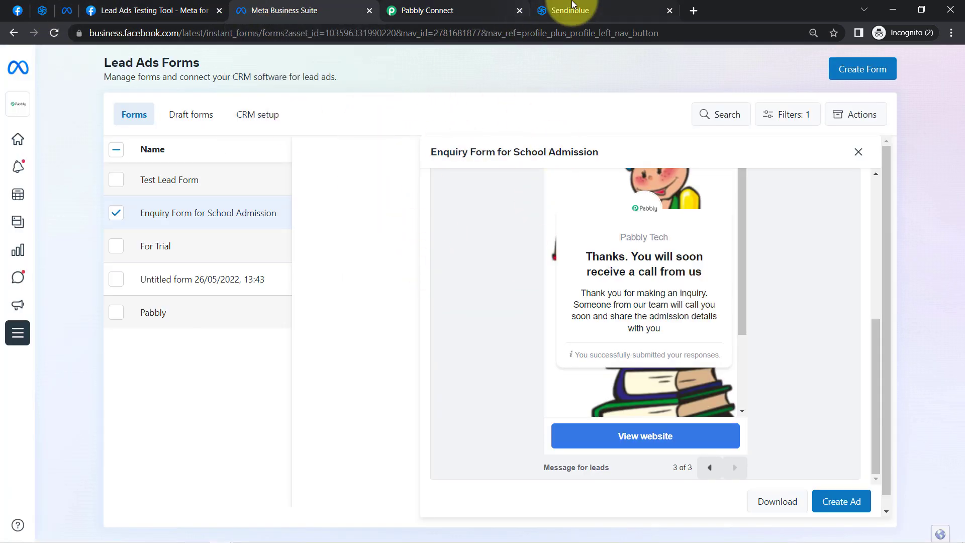
pyautogui.click(561, 17)
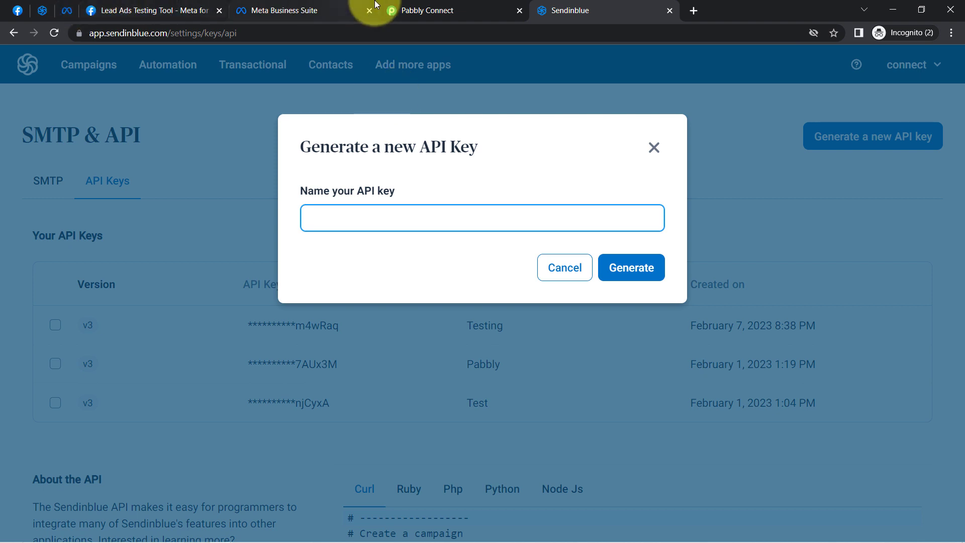
pyautogui.click(394, 10)
pyautogui.moveTo(962, 430); pyautogui.dragTo(954, 472)
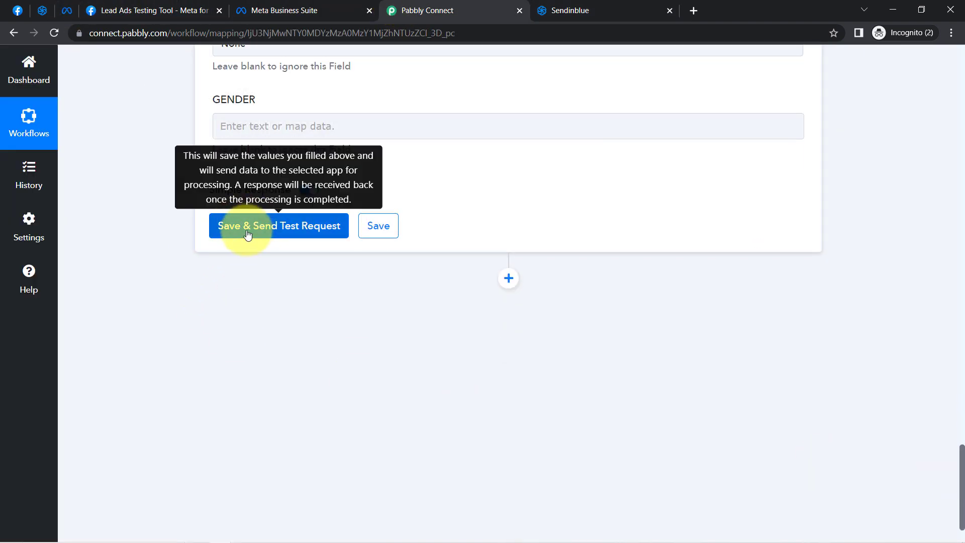
pyautogui.click(41, 10)
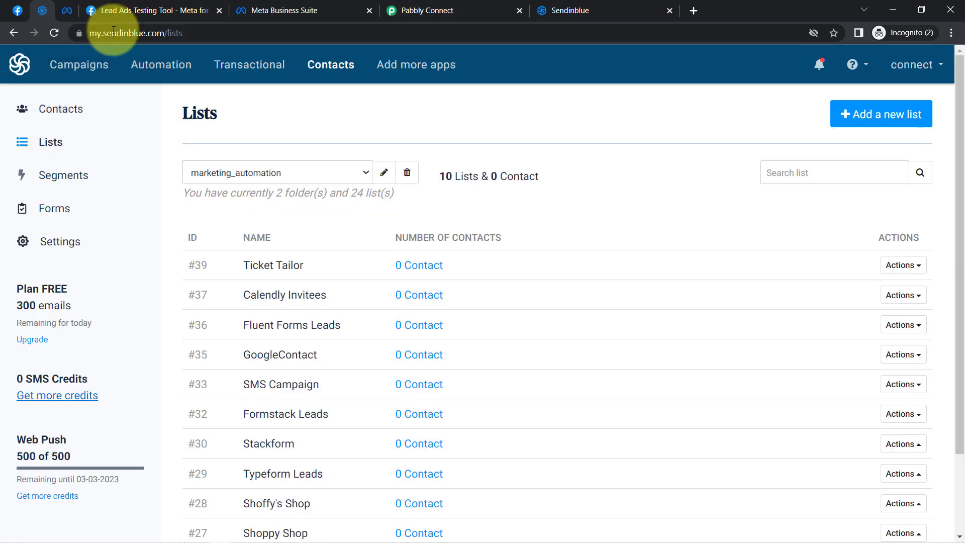
pyautogui.click(317, 77)
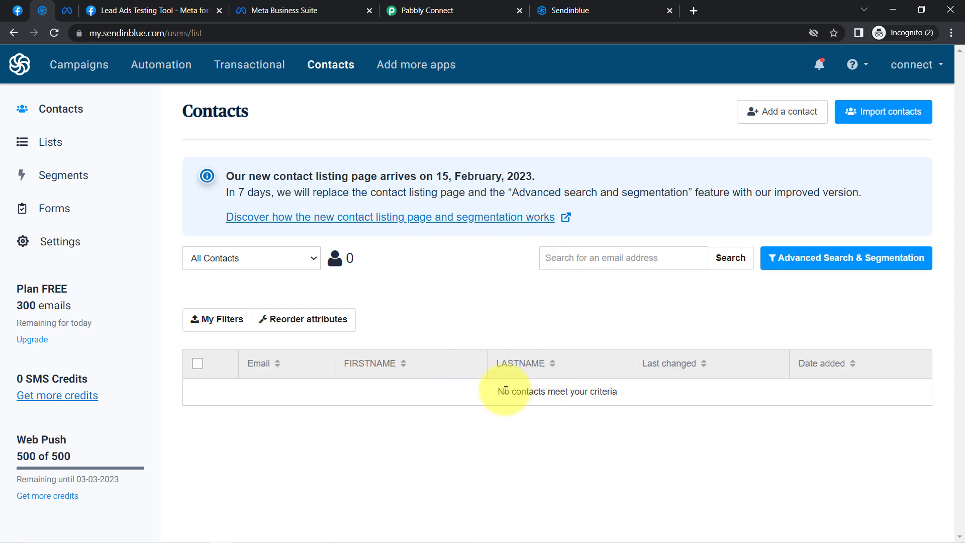
pyautogui.moveTo(504, 391); pyautogui.dragTo(584, 390)
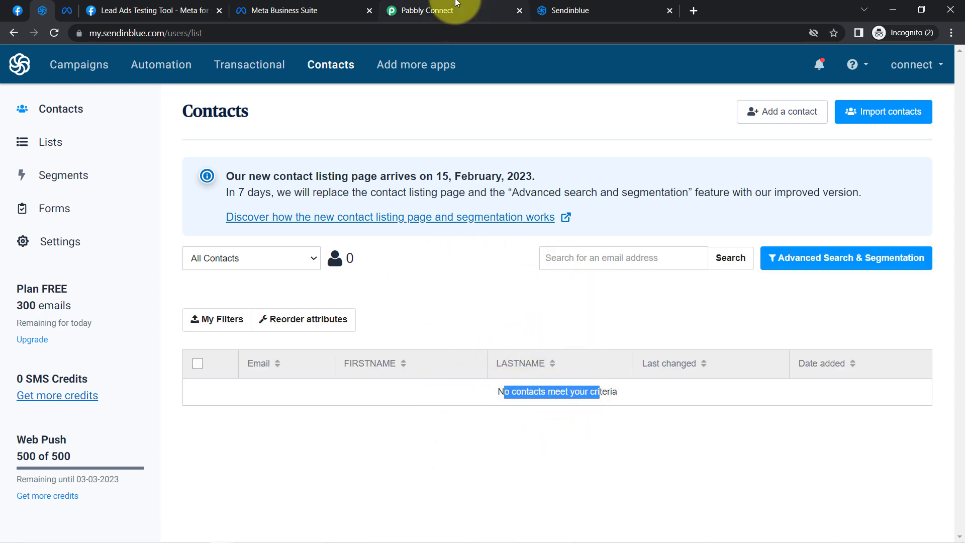
pyautogui.click(427, 10)
# Review the mapped Sendinblue contact fields, then save the action and send a test request
pyautogui.moveTo(961, 464); pyautogui.dragTo(960, 368)
pyautogui.click(331, 232)
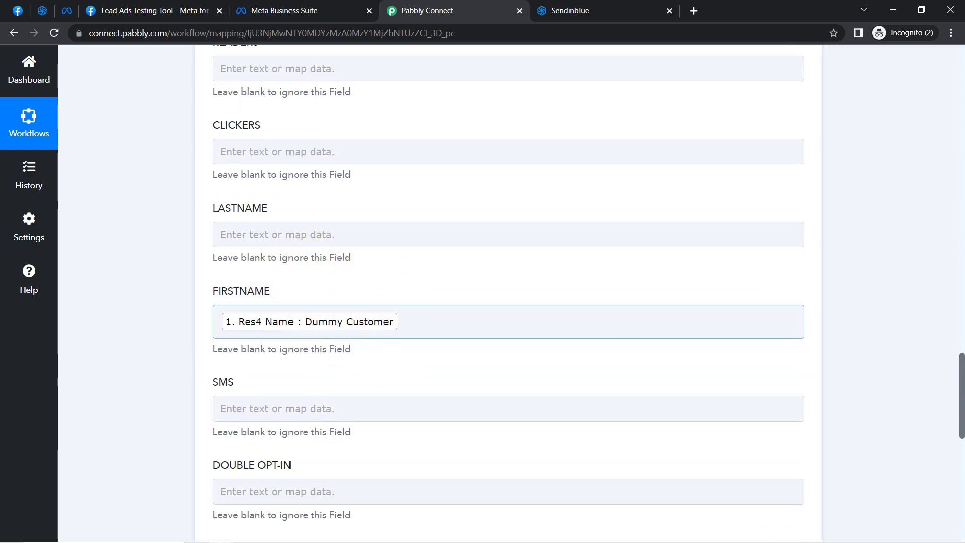
pyautogui.moveTo(962, 378); pyautogui.dragTo(949, 297)
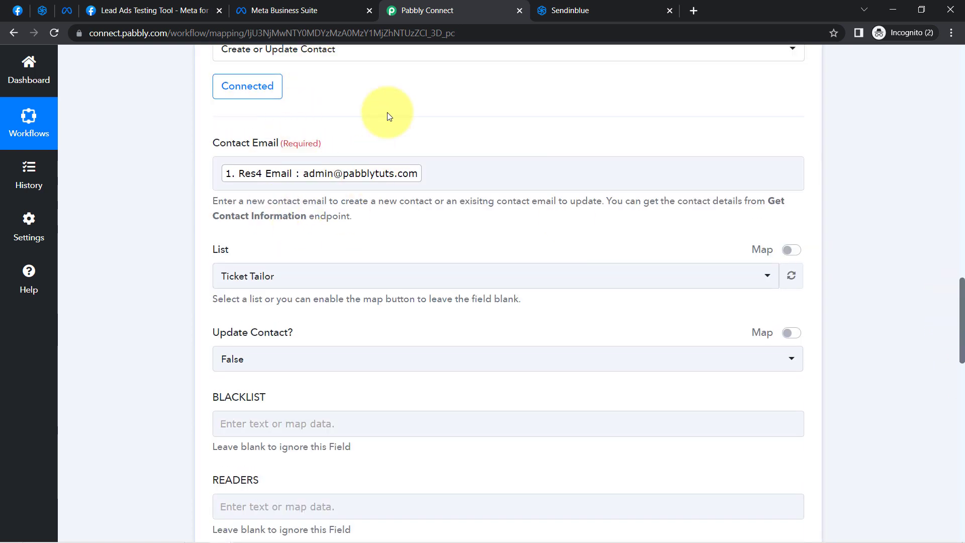
pyautogui.click(397, 178)
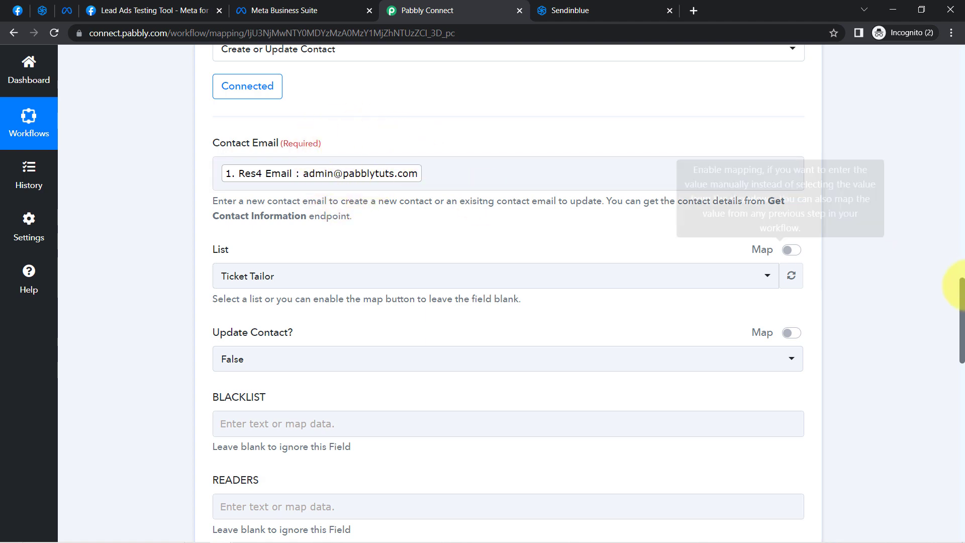
pyautogui.moveTo(962, 304); pyautogui.dragTo(956, 477)
pyautogui.click(248, 286)
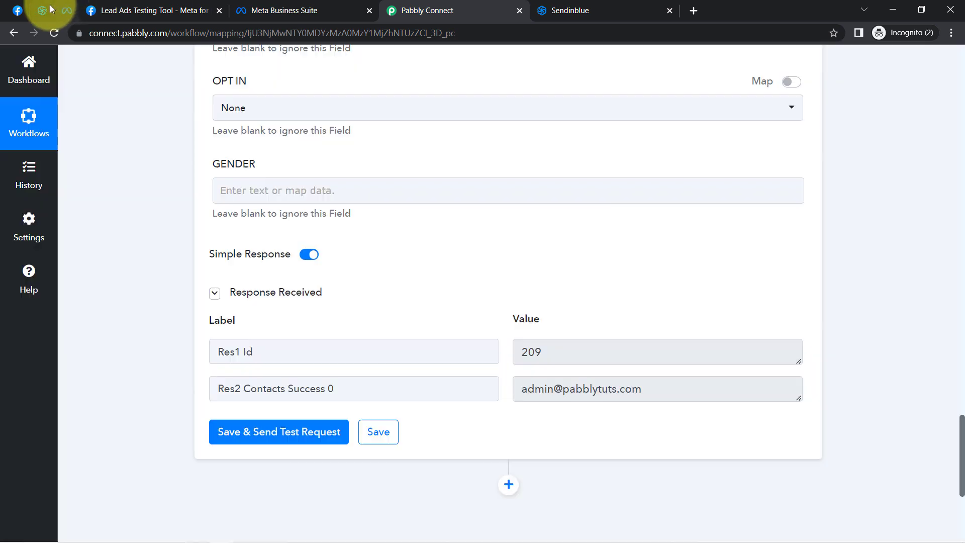
# Switch to Sendinblue, reload the contacts page to check for the test lead, and return to Pabbly Connect
pyautogui.click(45, 8)
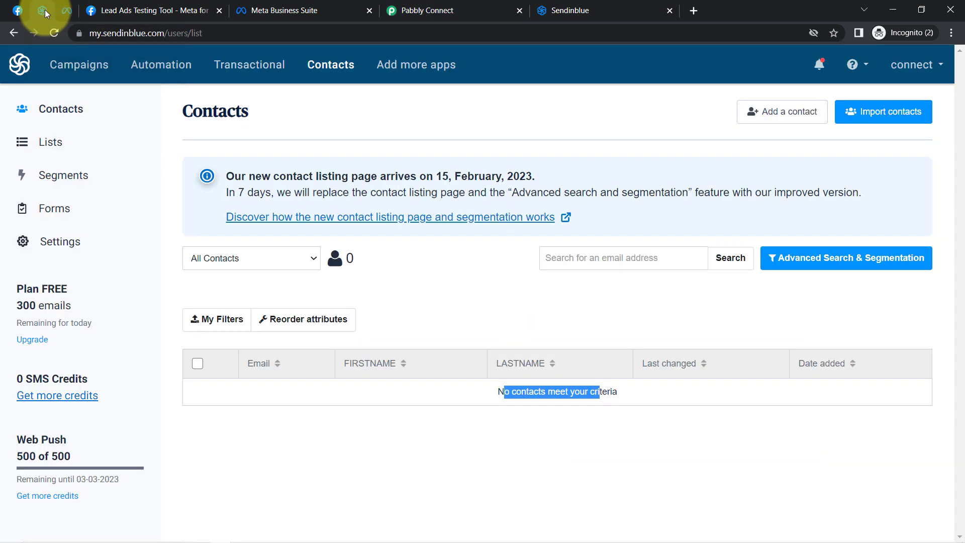
pyautogui.click(54, 35)
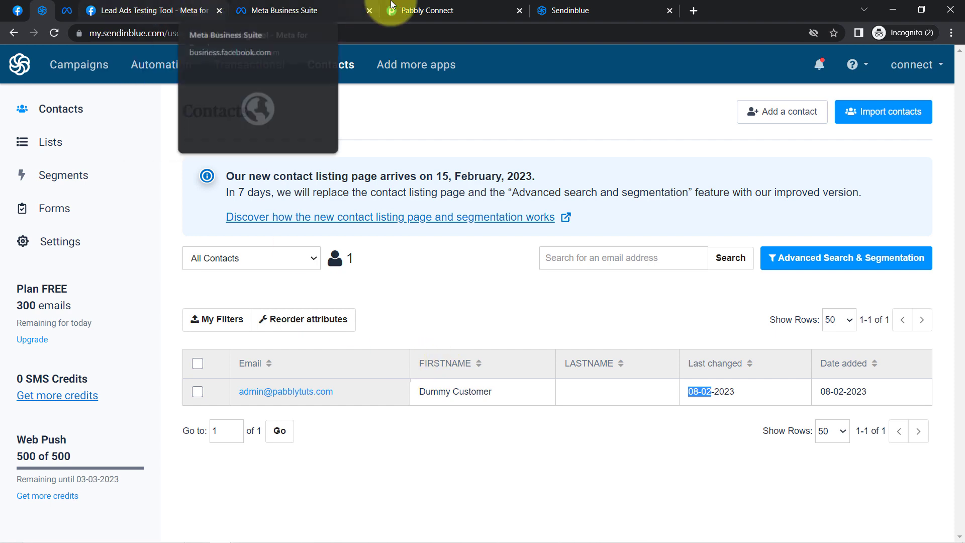
pyautogui.click(442, 10)
# Collapse the Facebook Lead Ads trigger and the Sendinblue action in the workflow
pyautogui.scroll(20, 947, 264)
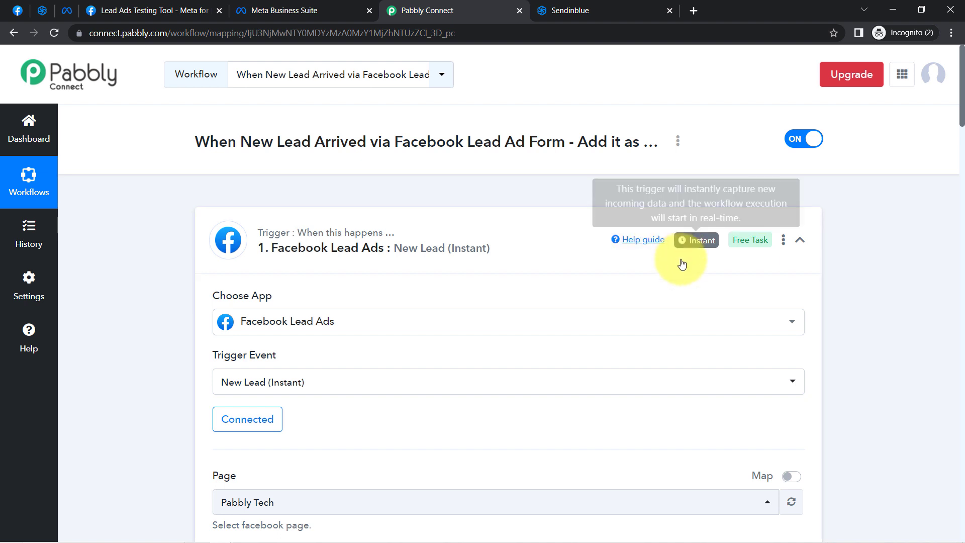
pyautogui.click(704, 240)
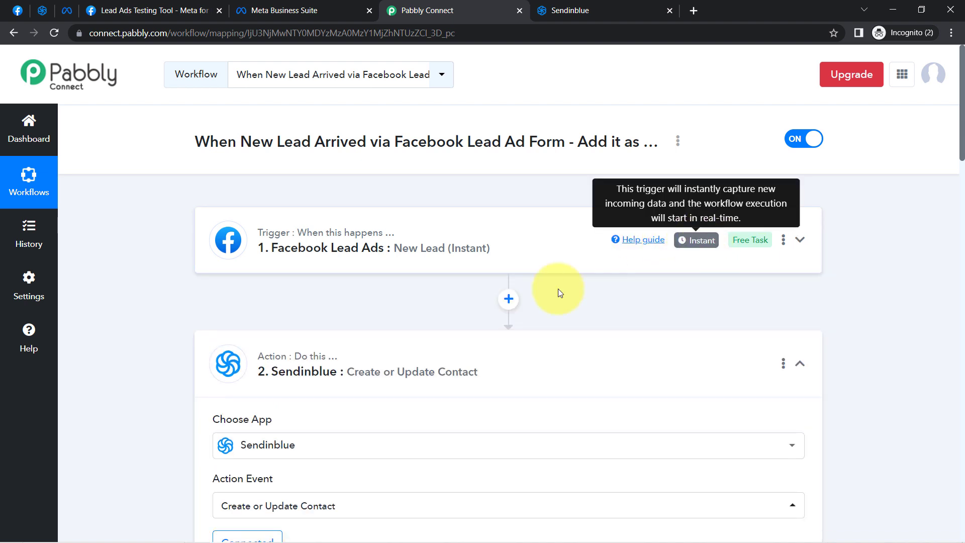
pyautogui.click(329, 373)
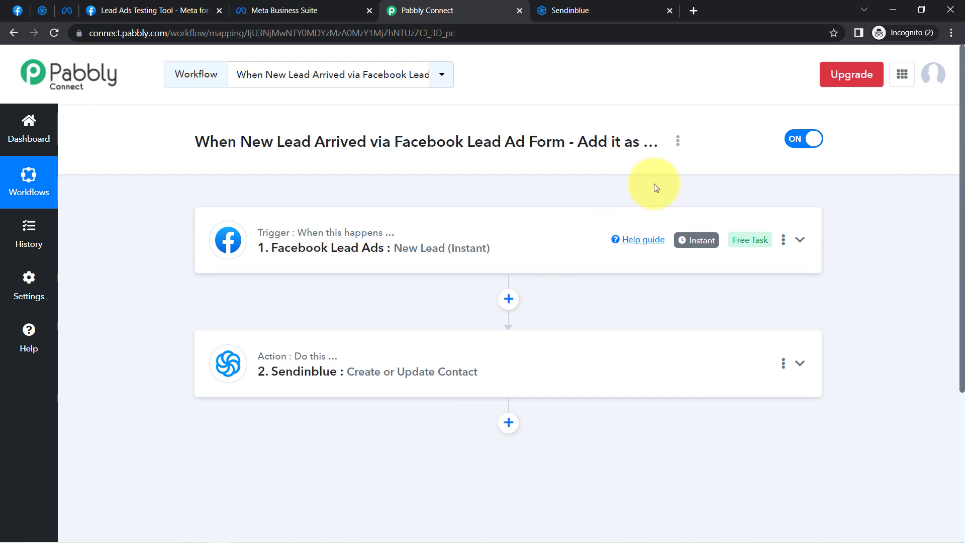
# Copy the workflow's share link and close the sharing dialog
pyautogui.click(678, 143)
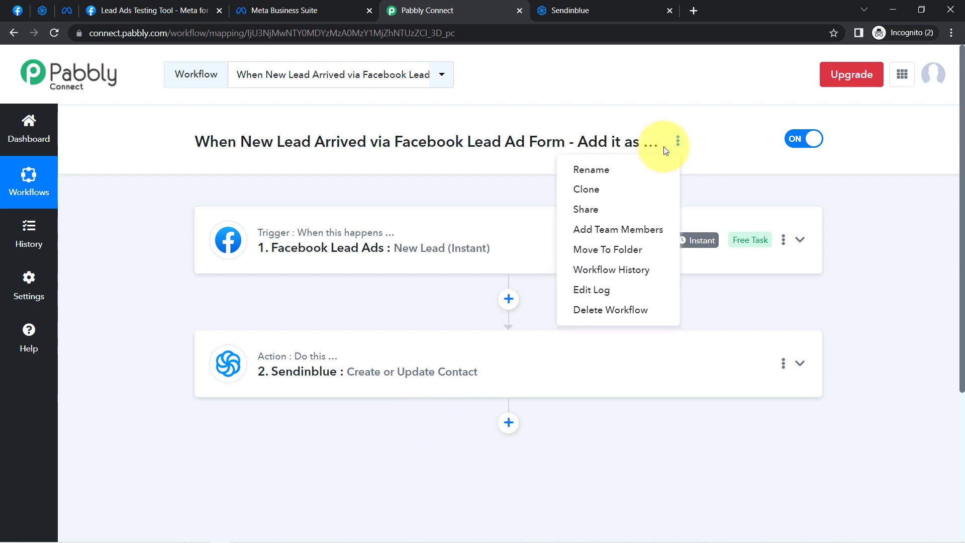
pyautogui.click(565, 213)
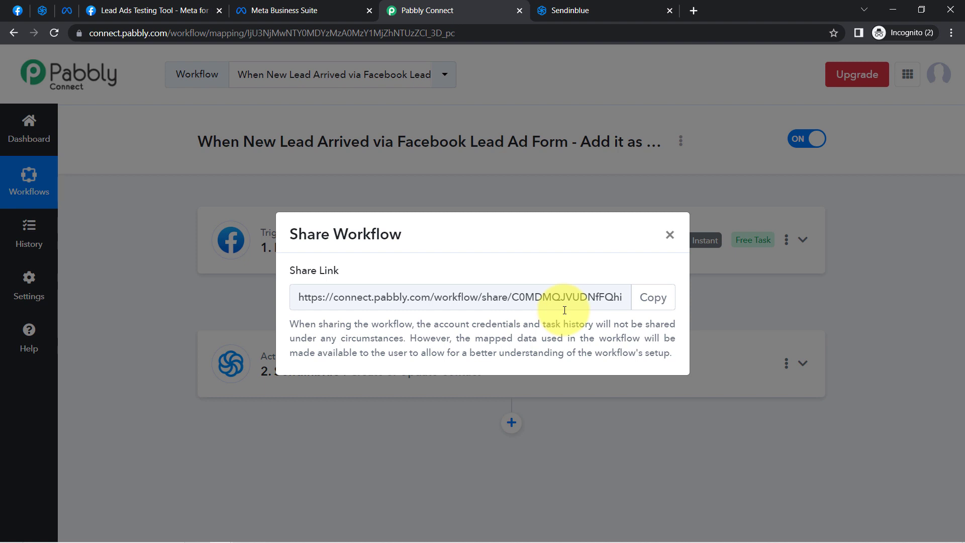
pyautogui.click(651, 297)
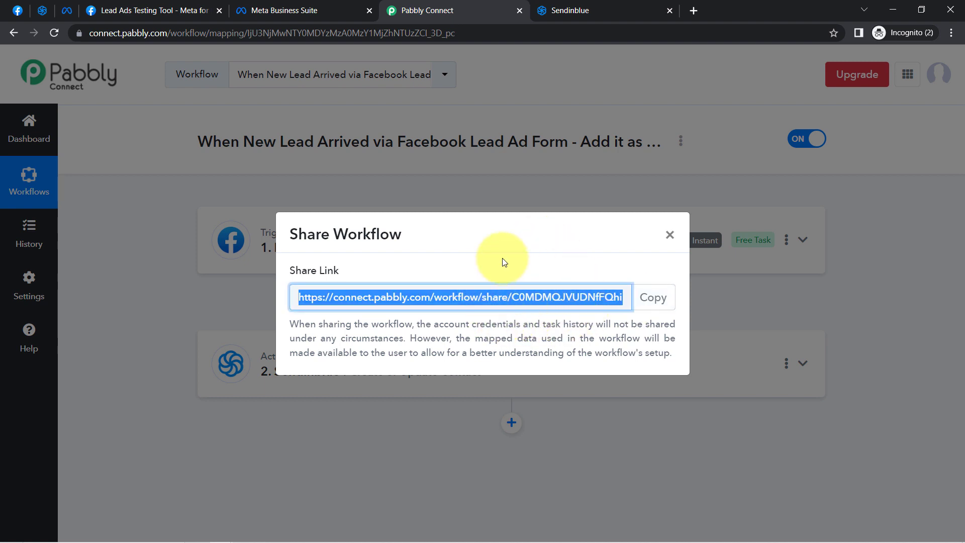
pyautogui.click(669, 235)
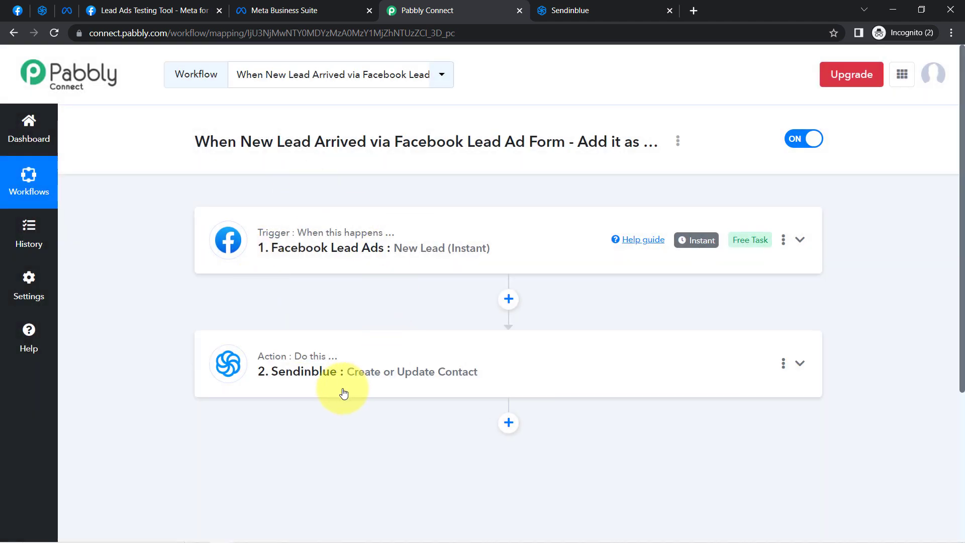